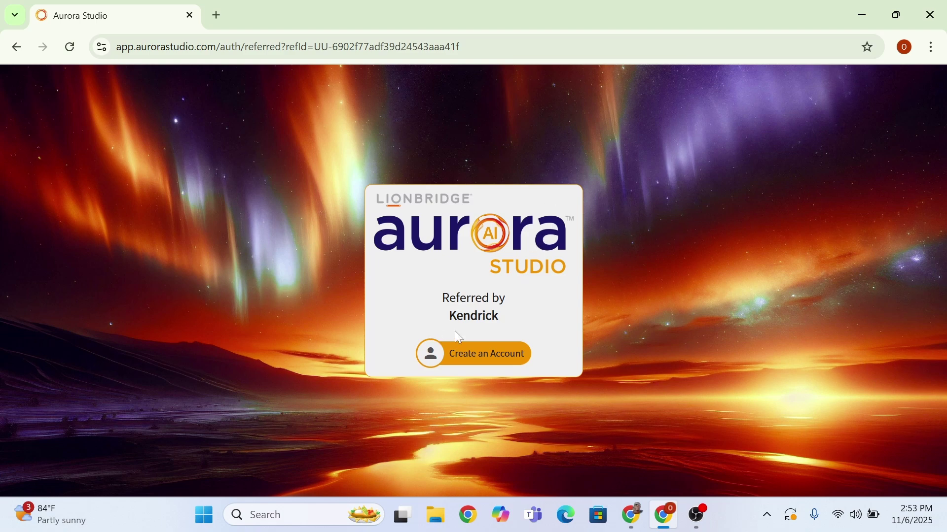
- Start a new account, enter the first name and other sign-up details, accept the privacy policy, and submit
left_click(465, 357)
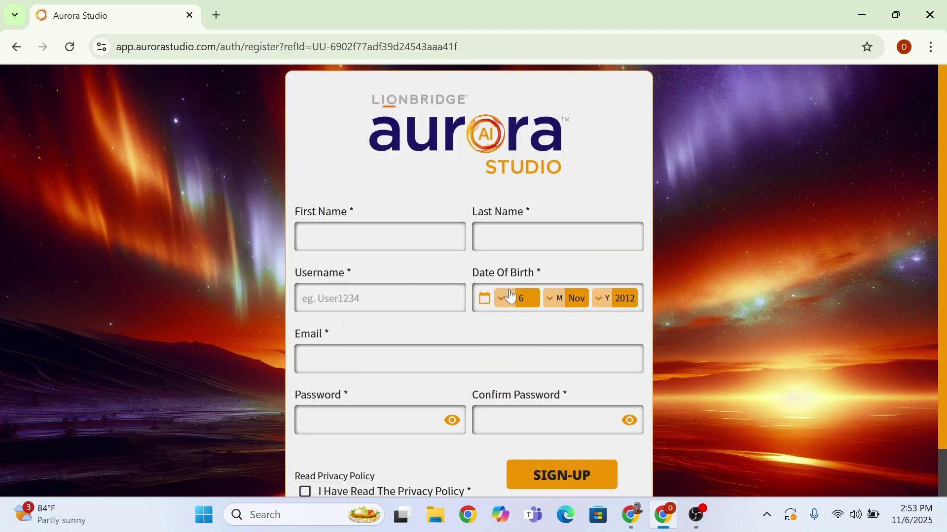
left_click(379, 237)
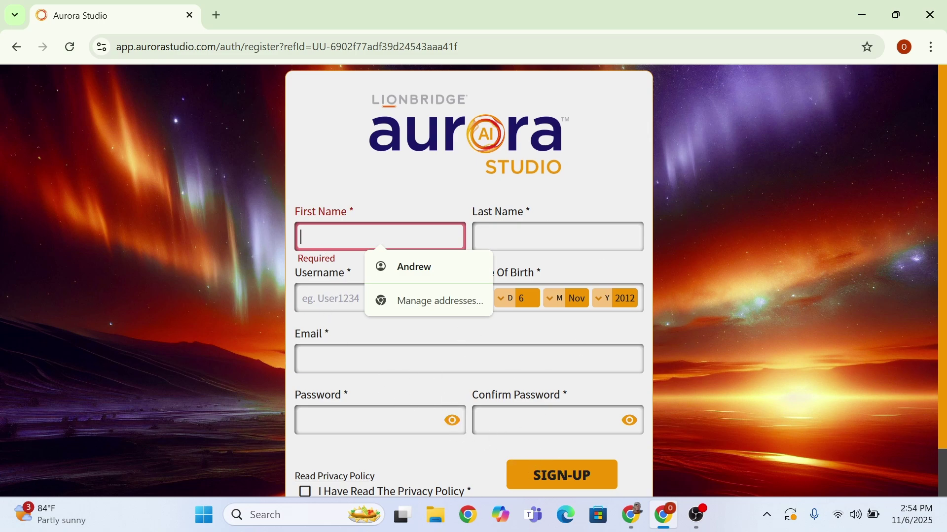
type("Gi")
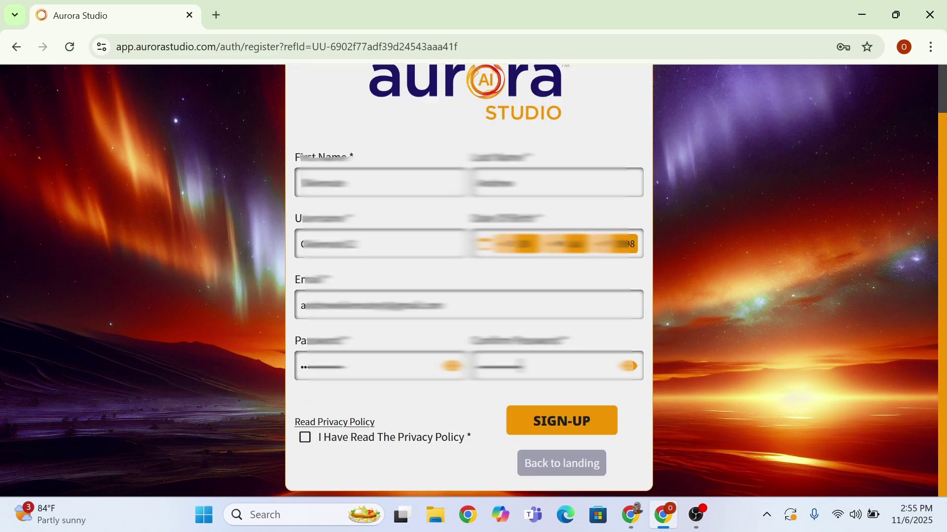
left_click(305, 437)
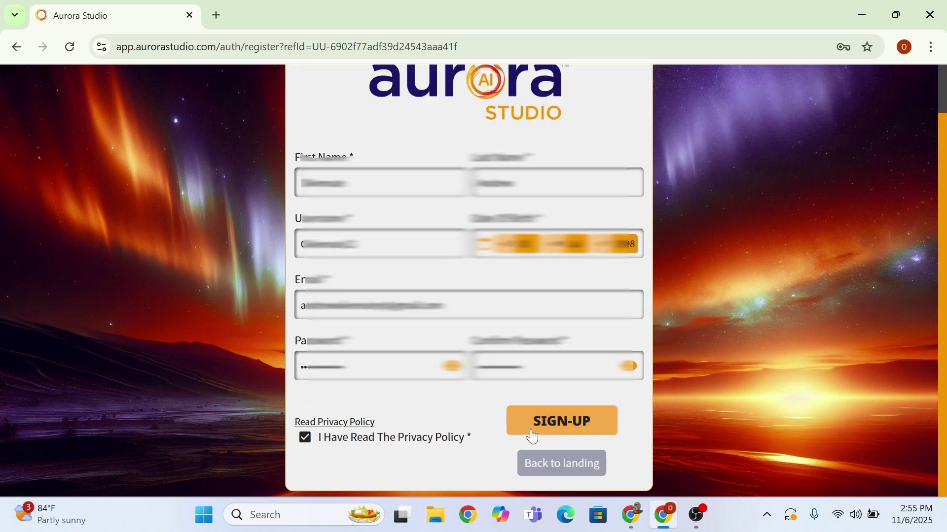
left_click(555, 429)
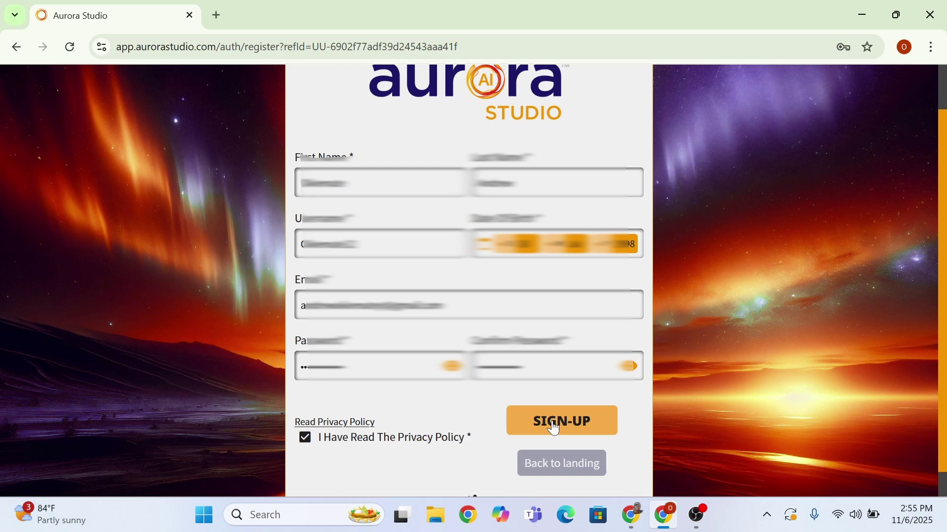
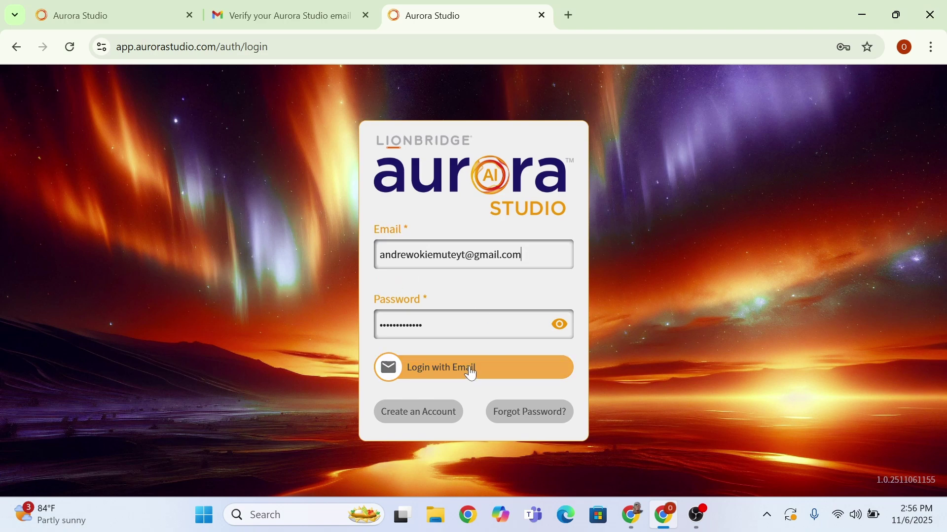
- Finish typing the account email, fixing a typo, and log in with email and password
left_click(472, 371)
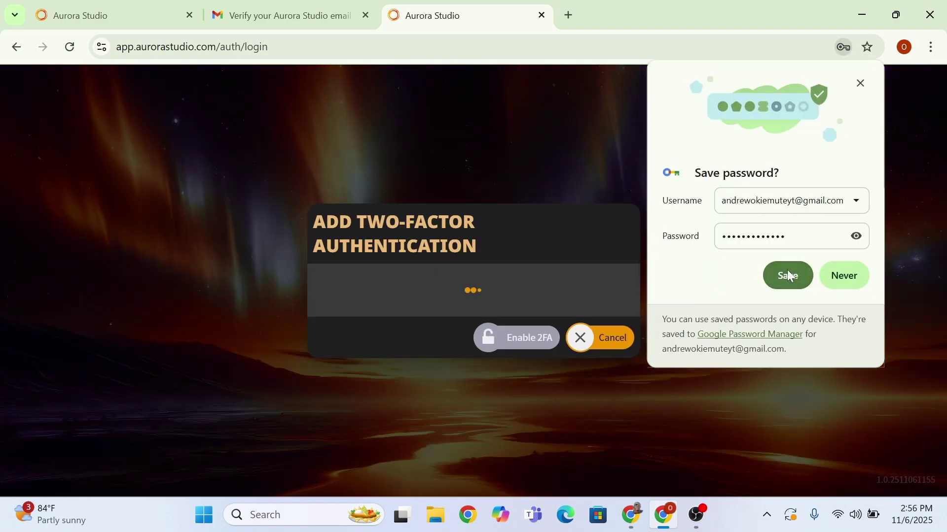
- Save the password in the browser and submit the emailed two-factor verification code
left_click(788, 276)
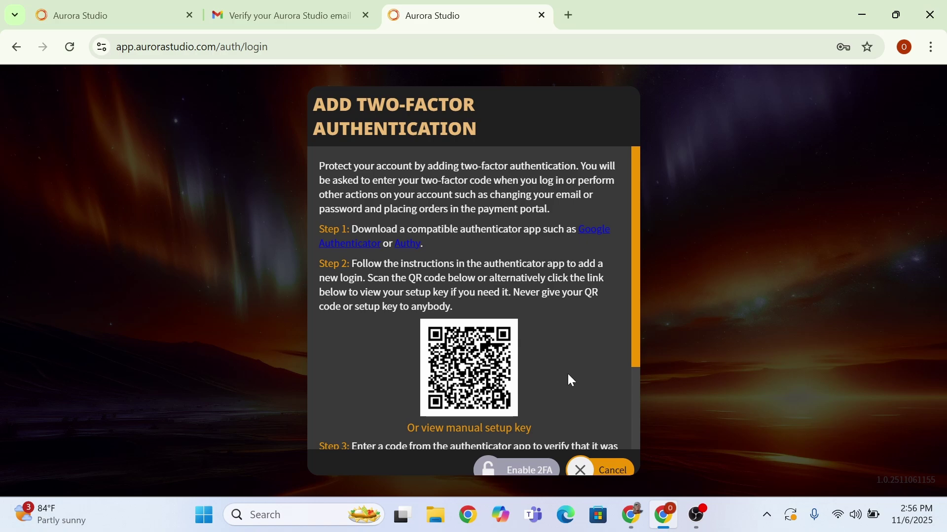
left_click_drag(634, 308, 632, 400)
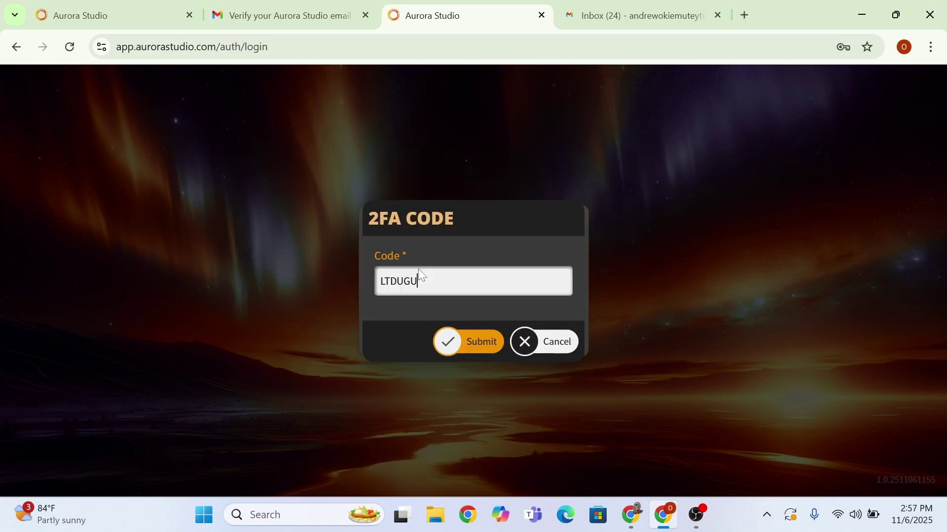
left_click(466, 340)
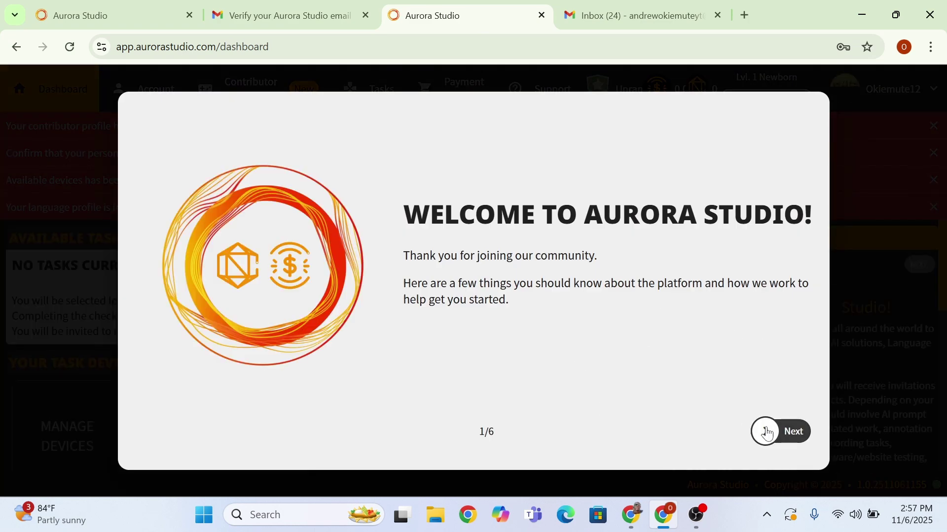
- Advance through the welcome slides past the complete-your-profile slide
left_click(771, 432)
left_click(771, 432)
left_click(773, 433)
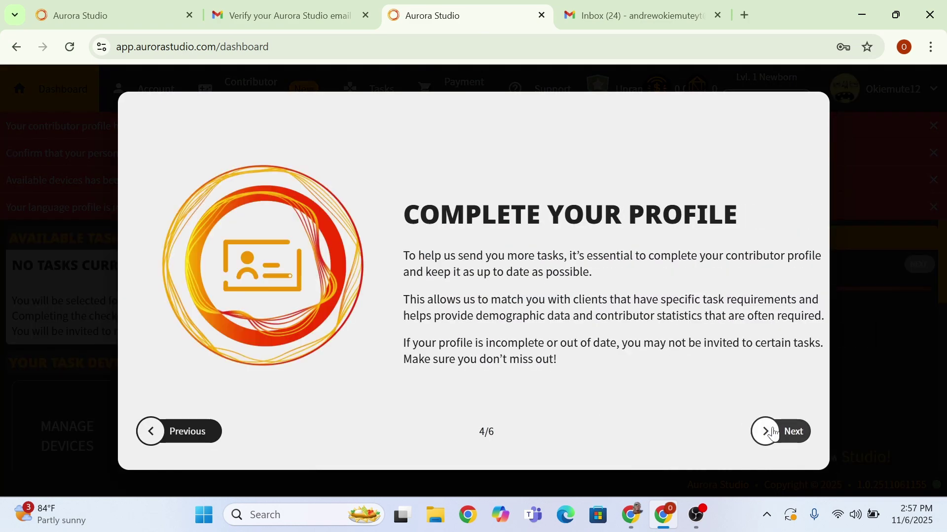
left_click(773, 433)
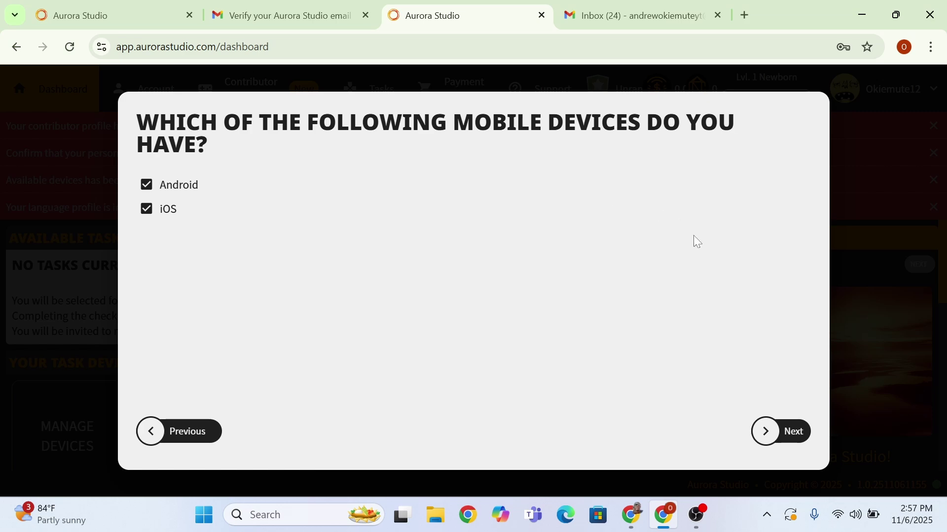
- Keep Android and iOS phones, add PC as the desktop device, finish the tour, and accept the Community Services Agreement
left_click(765, 431)
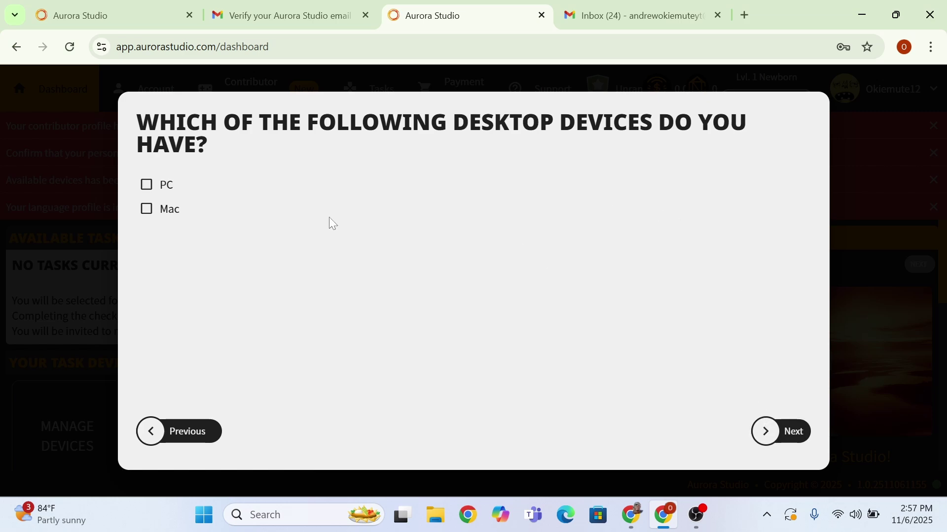
left_click(148, 194)
left_click(784, 431)
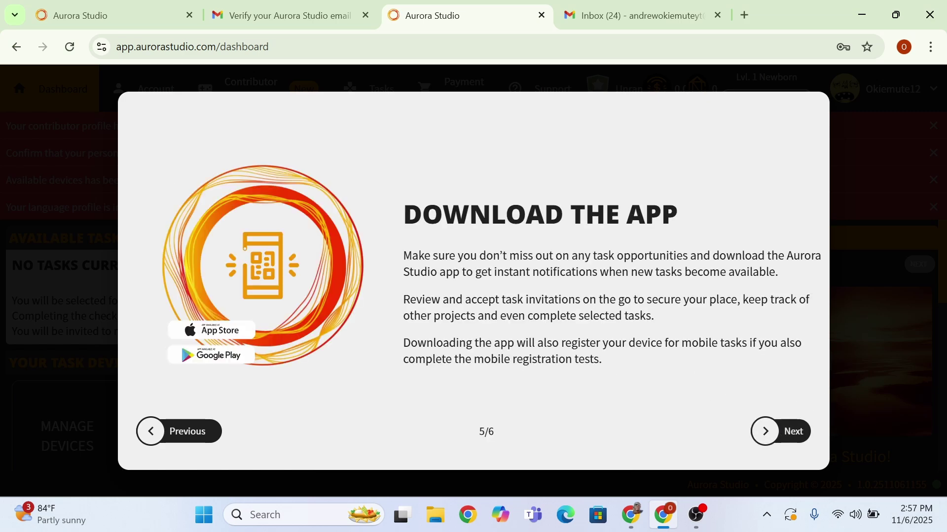
left_click(772, 439)
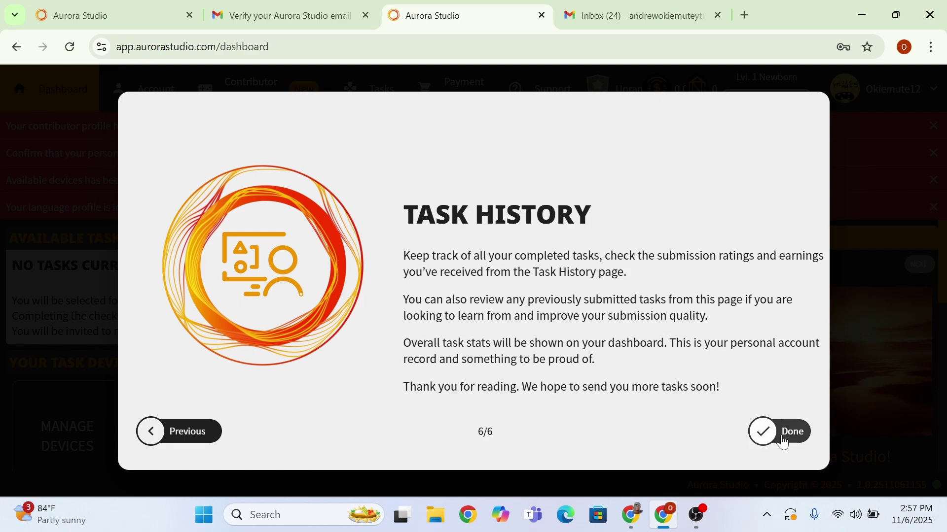
left_click(782, 439)
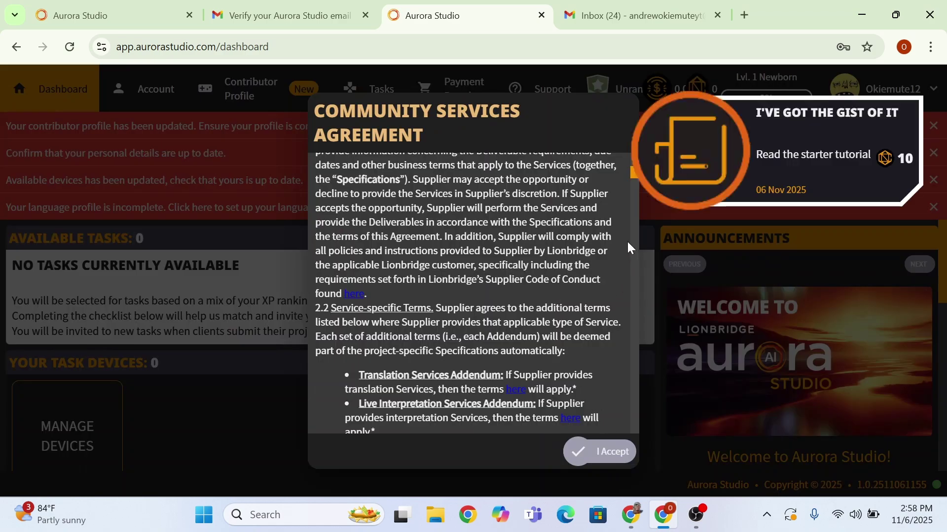
left_click_drag(634, 178, 628, 487)
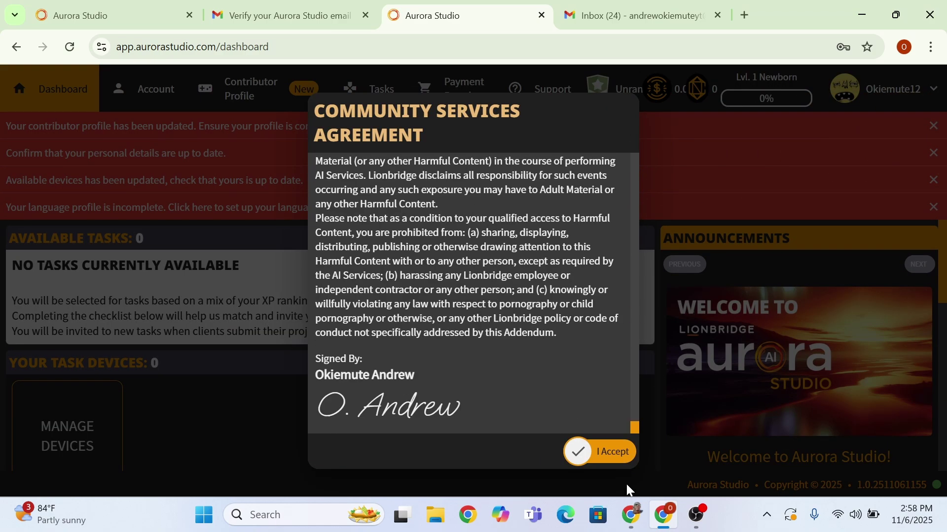
left_click(587, 456)
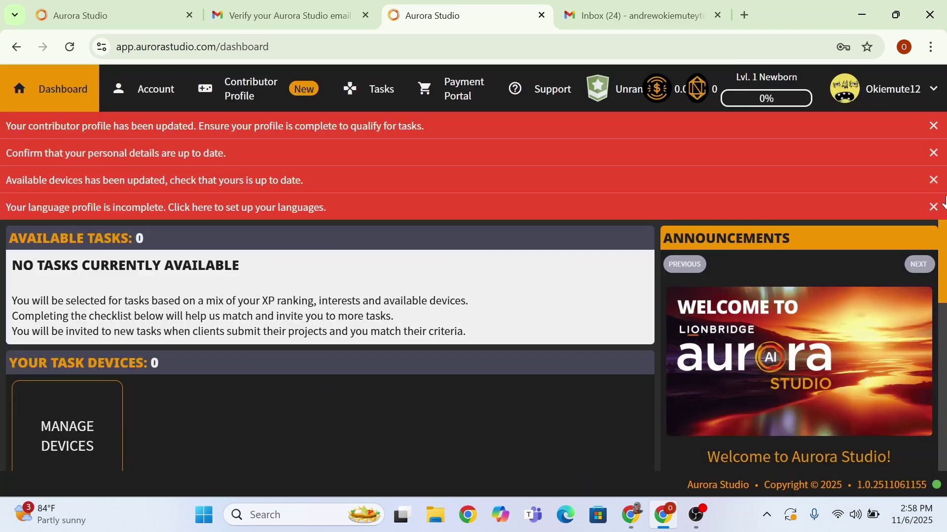
- Dismiss the language, personal-details and profile-updated notices, view the device list, and open the questionnaire
left_click(933, 209)
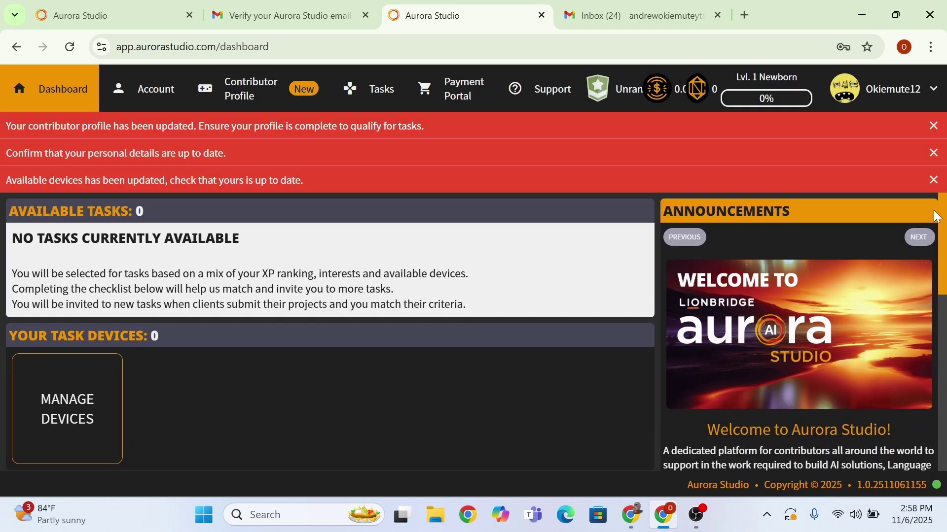
left_click(935, 191)
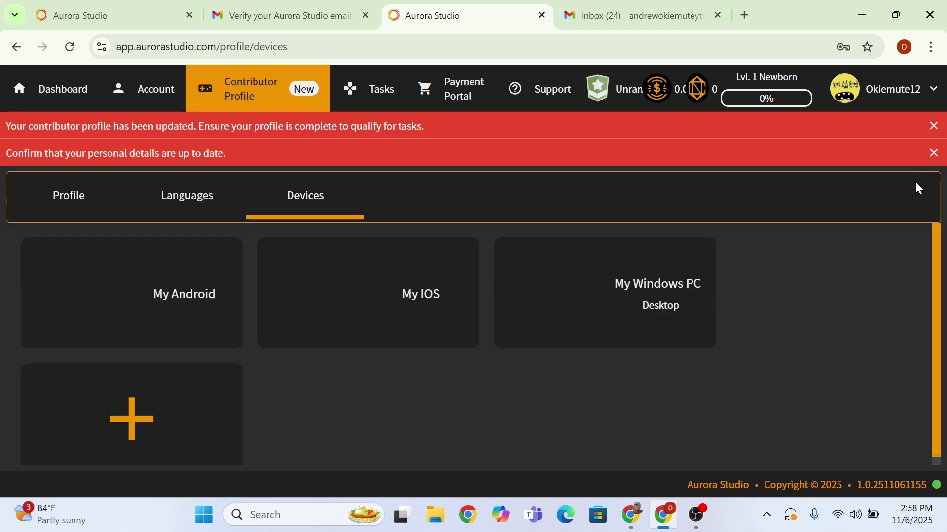
left_click(934, 154)
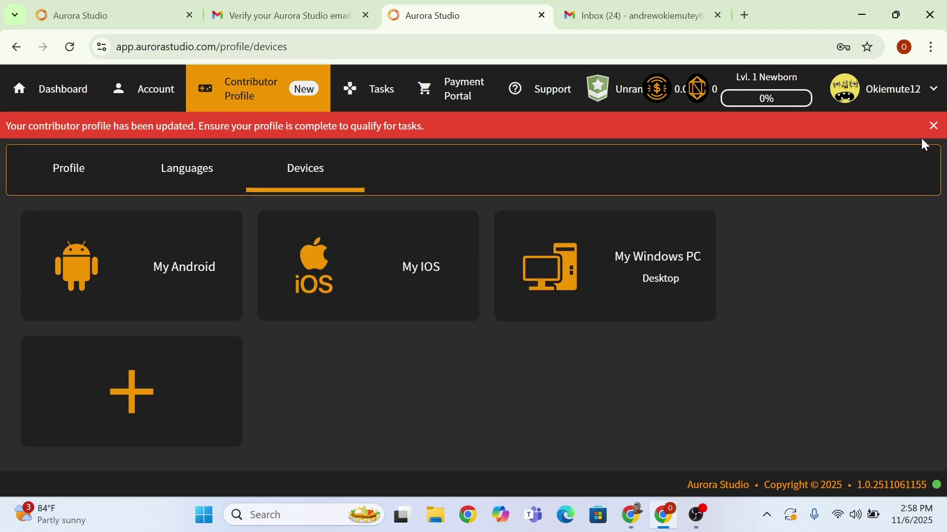
left_click(934, 127)
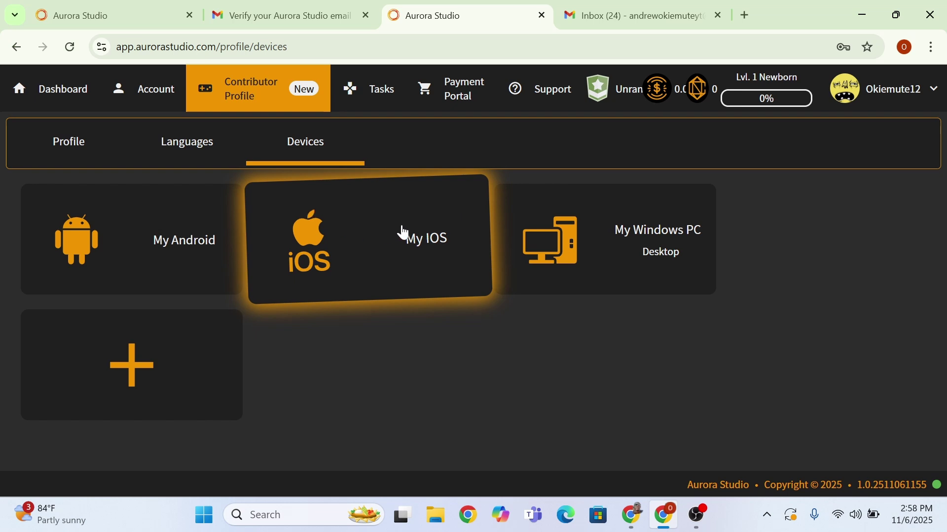
left_click(78, 151)
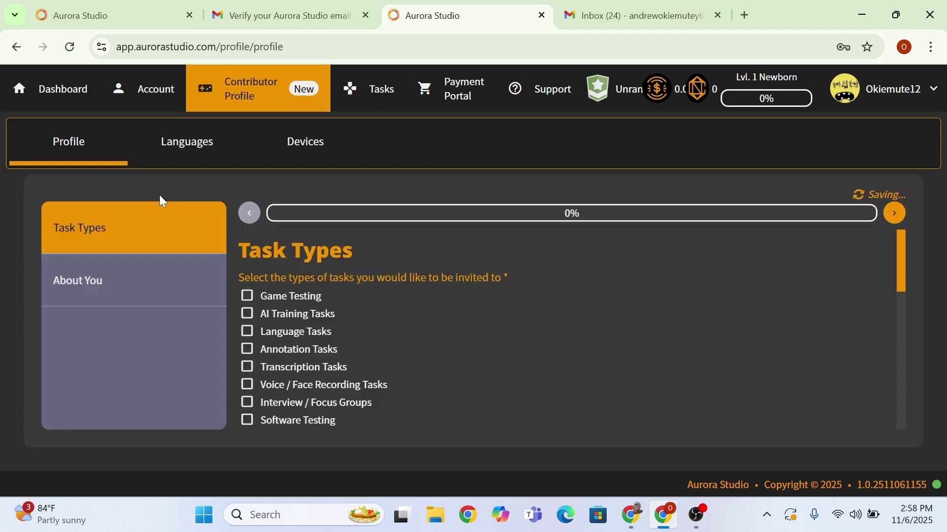
- Opt in to Game Testing, Language, Annotation, Transcription and Website Testing tasks
left_click(248, 299)
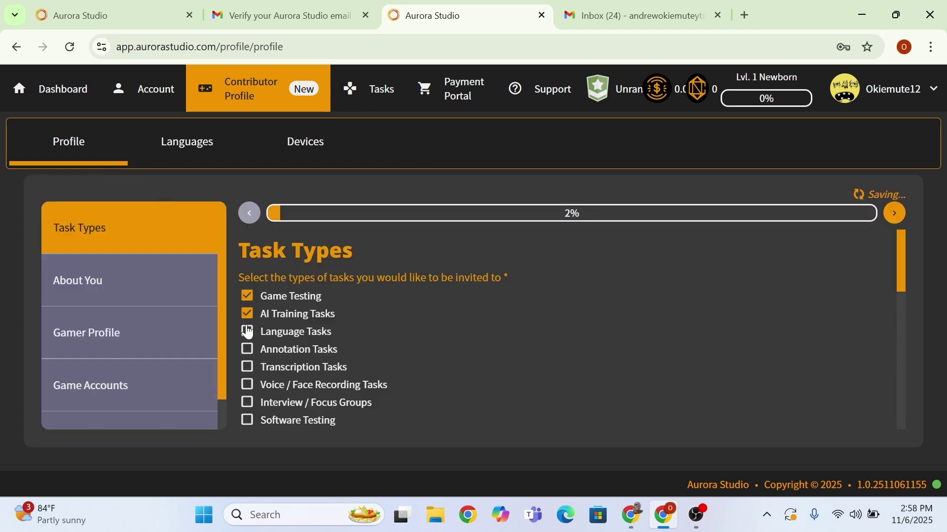
left_click(248, 332)
left_click(247, 349)
left_click(245, 369)
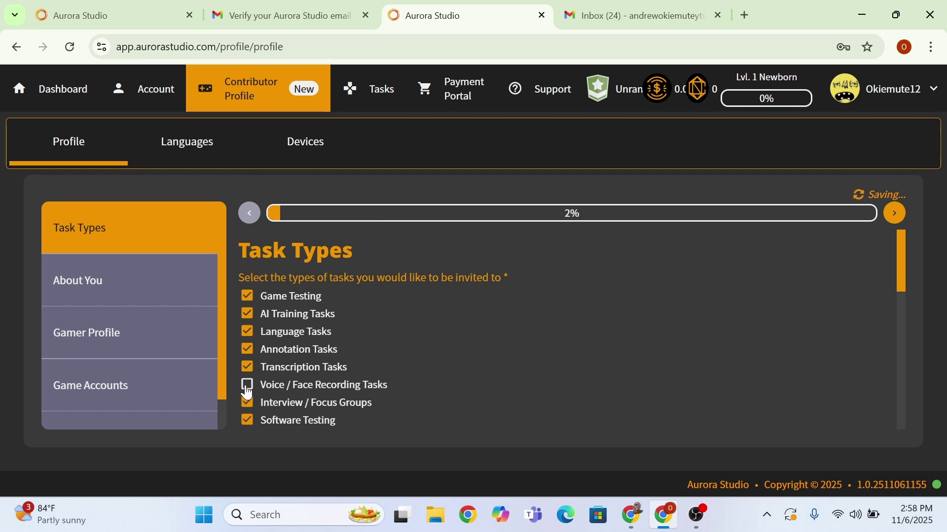
scroll(248, 392, "down", 3)
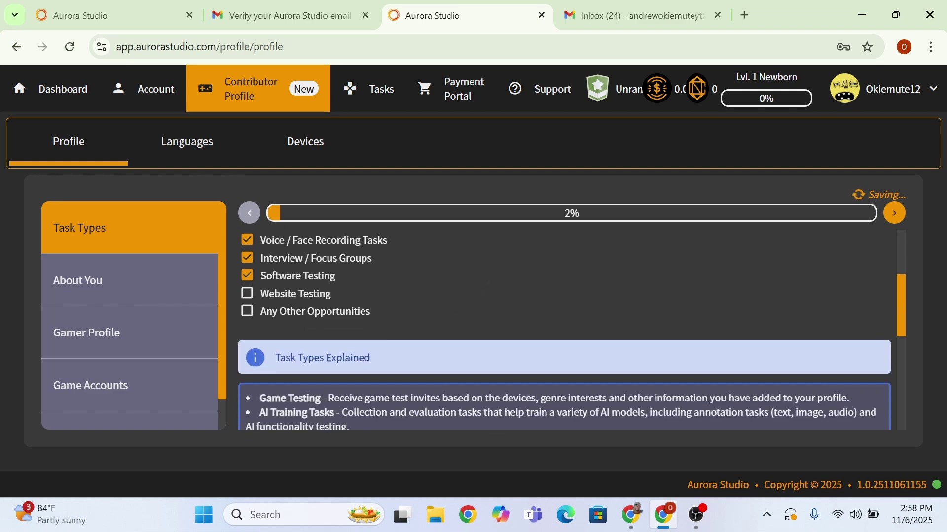
left_click(248, 296)
- Accept harmful-content tasks, confirm living within commuting distance, and decline in-lab testing invites
scroll(248, 319, "down", 5)
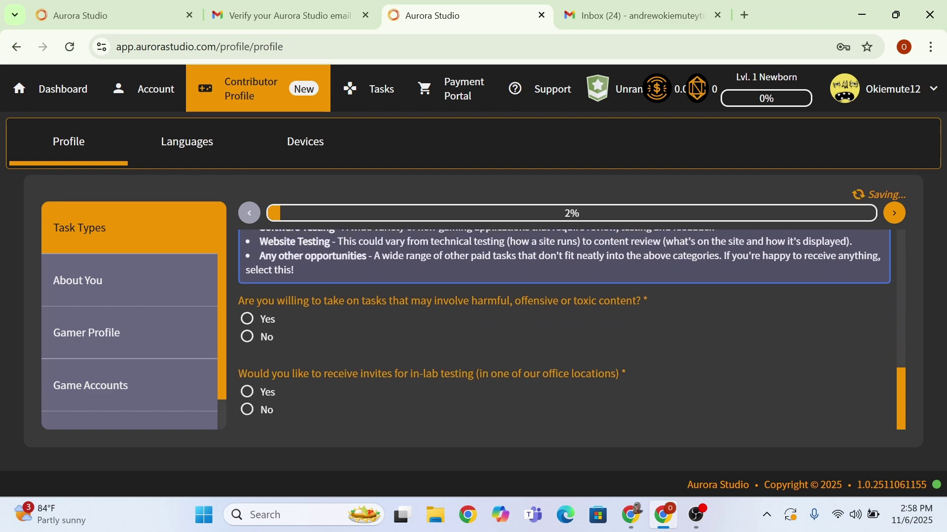
left_click(248, 319)
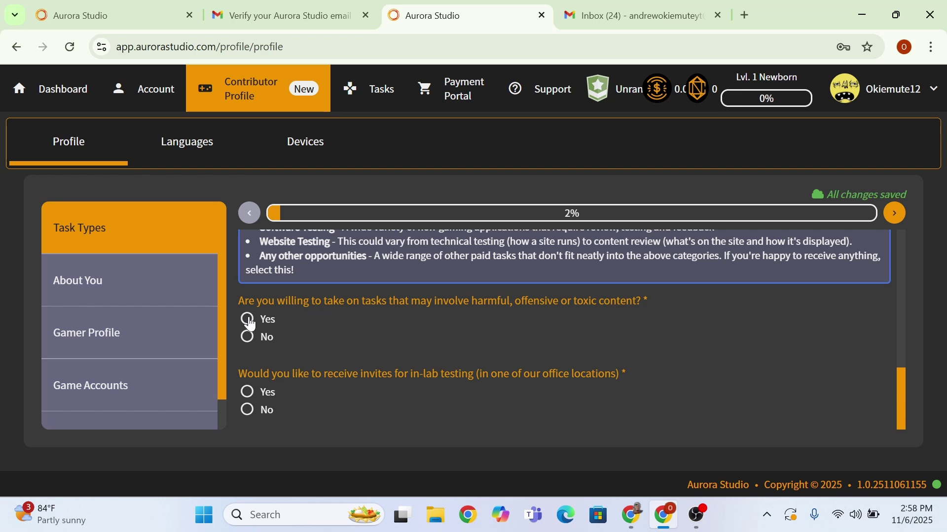
left_click(247, 393)
scroll(249, 399, "down", 2)
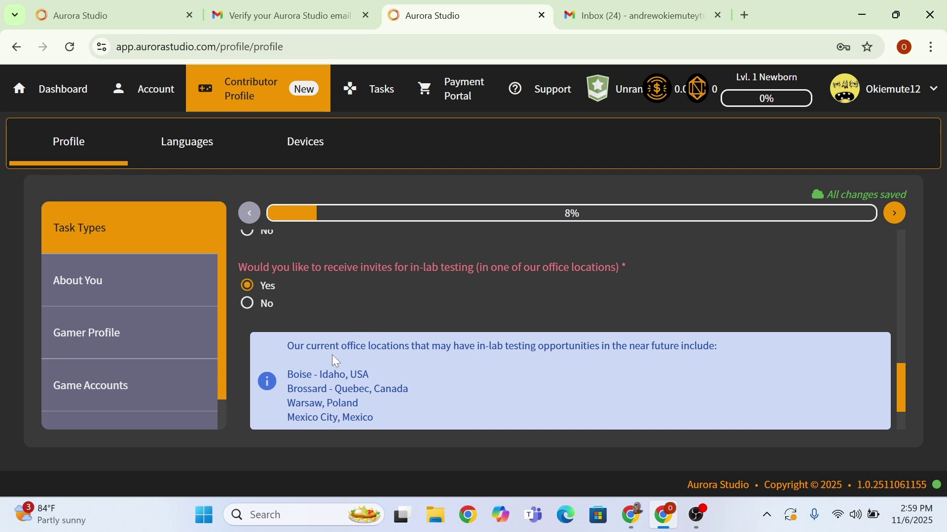
scroll(332, 354, "down", 2)
left_click(259, 392)
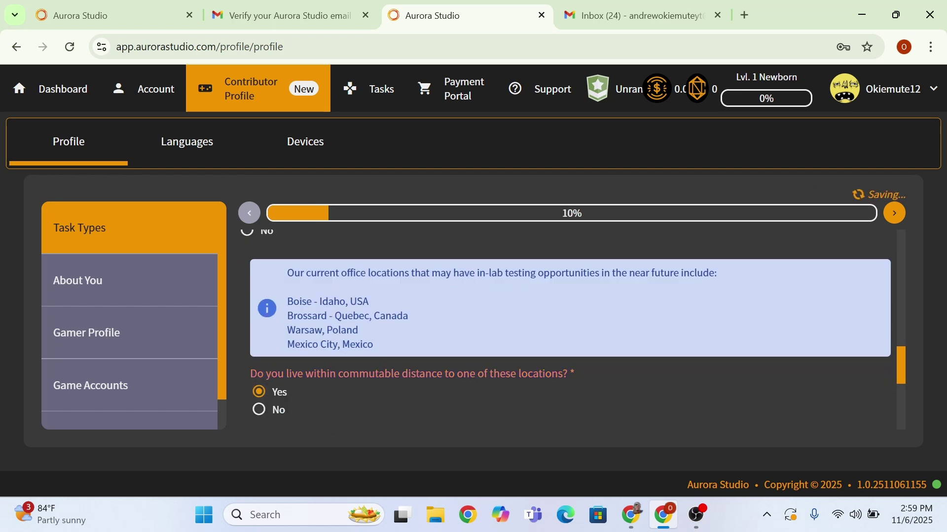
left_click(259, 409)
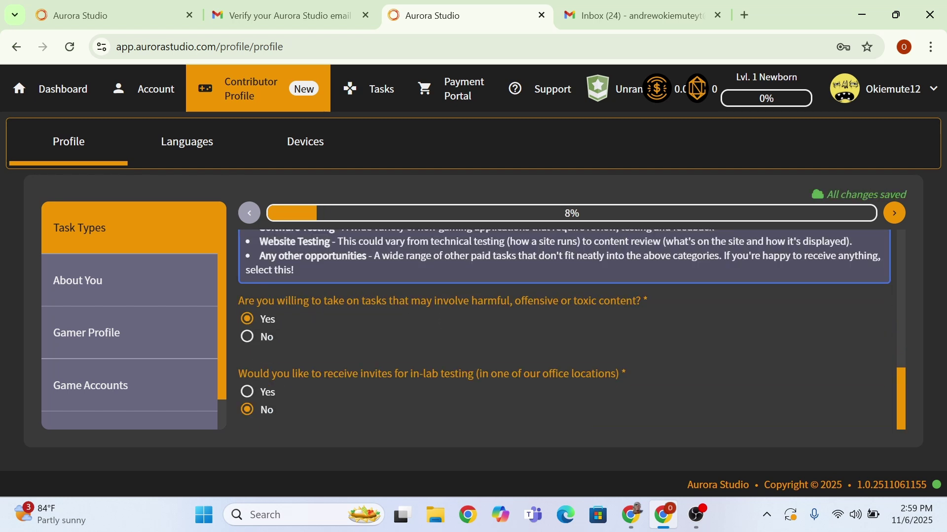
left_click(135, 294)
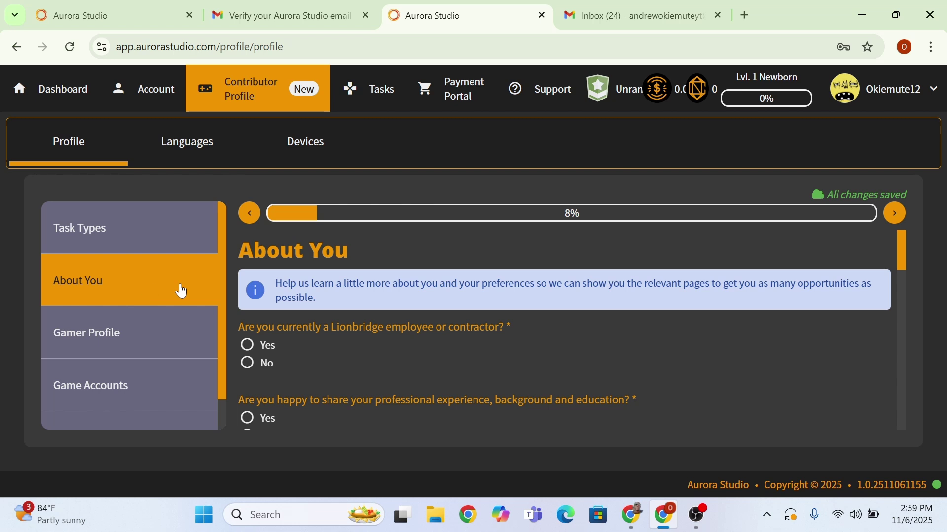
- Answer No to being a Lionbridge employee, working for a Lionbridge agency, and registering for another company
left_click(253, 346)
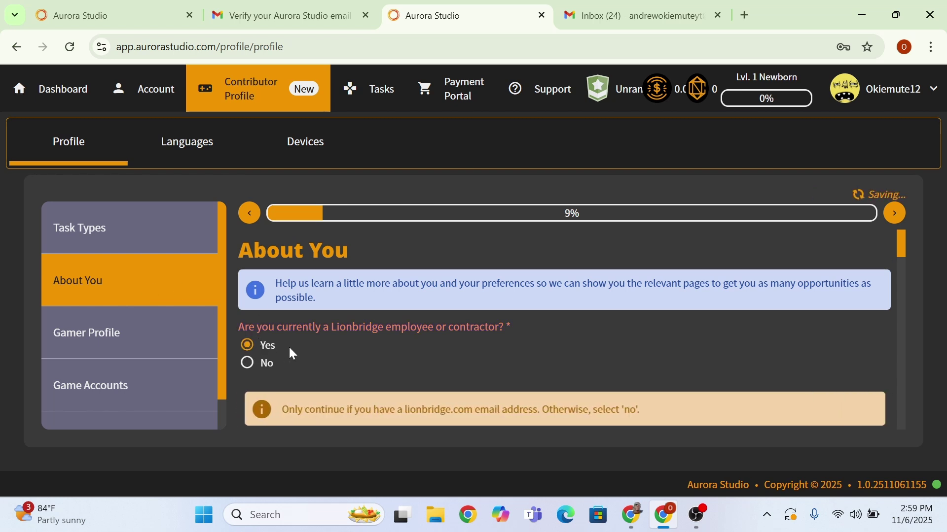
left_click(249, 364)
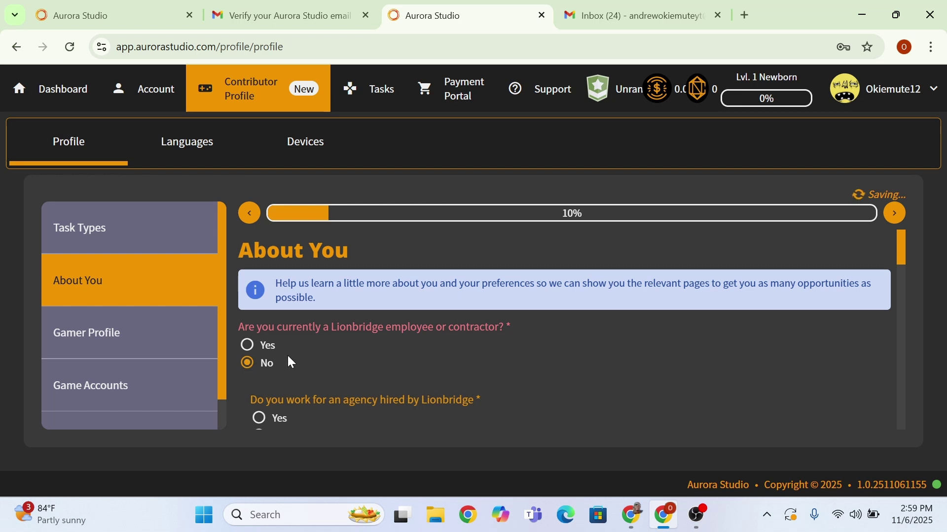
scroll(294, 353, "down", 2)
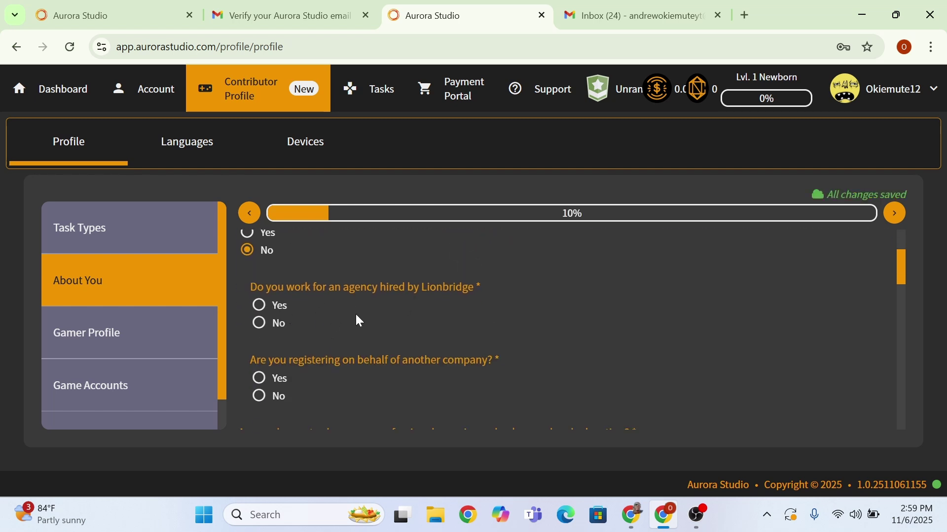
left_click(259, 325)
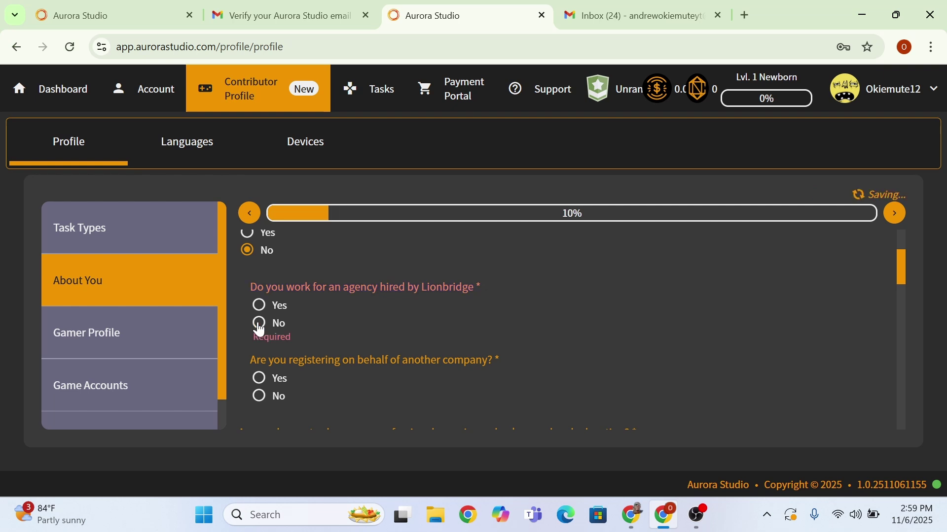
left_click(259, 326)
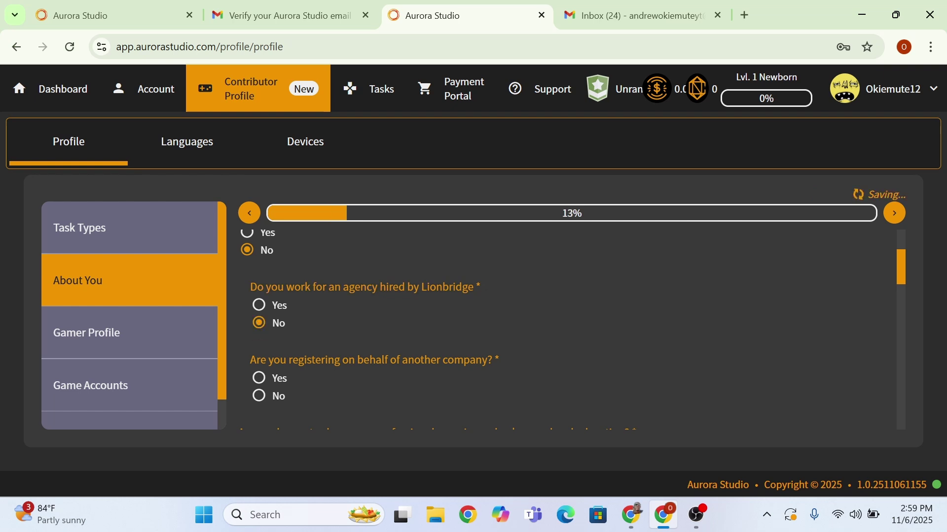
scroll(572, 331, "down", 2)
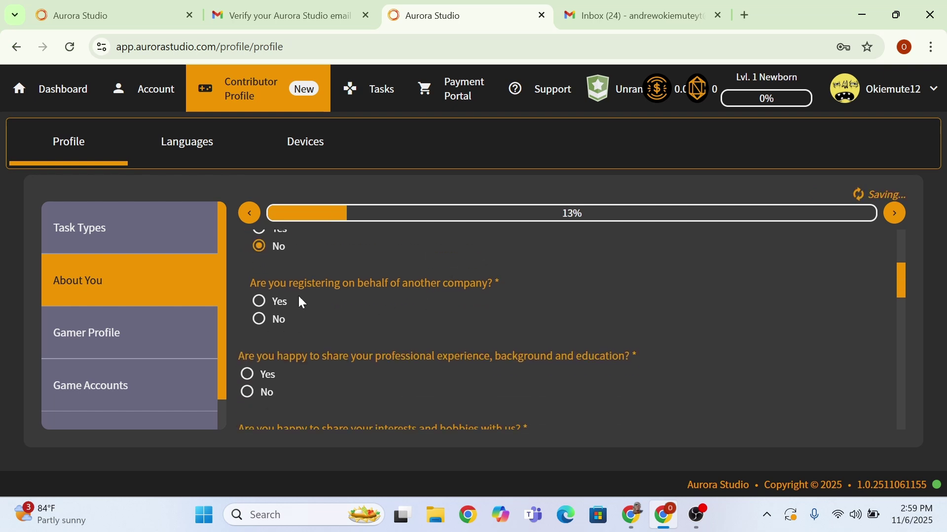
left_click(260, 323)
- Agree to share professional experience, hobbies, religion/ethnicity/sexuality, and impairments or conditions
left_click(247, 374)
scroll(247, 379, "down", 3)
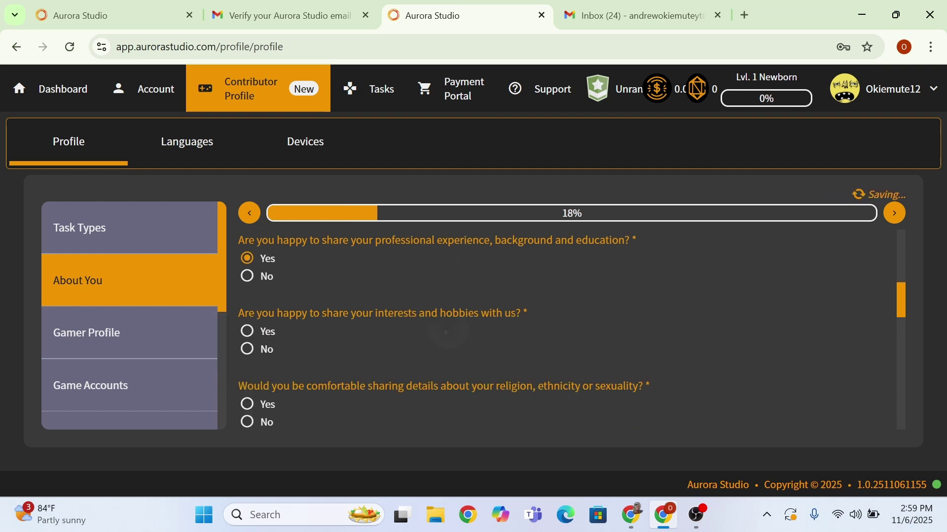
left_click(247, 318)
scroll(493, 330, "down", 1)
left_click(247, 341)
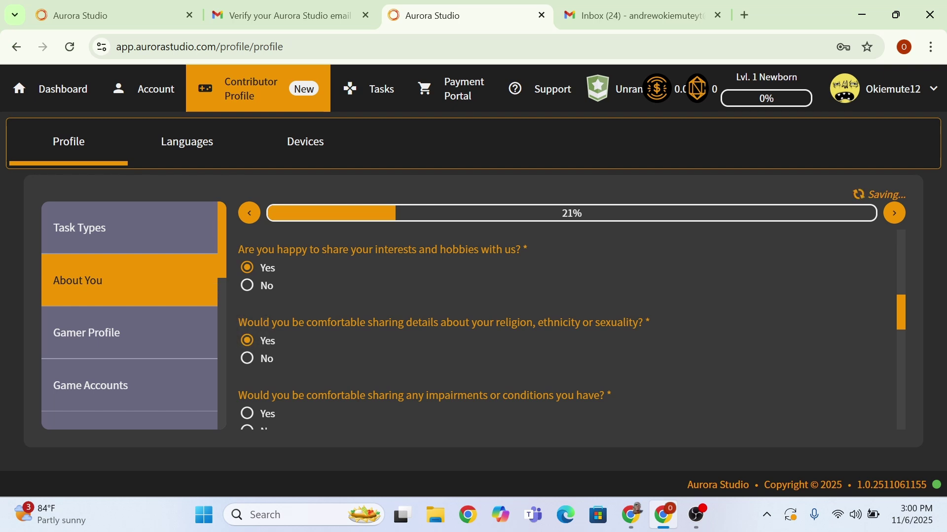
scroll(493, 330, "down", 1)
left_click(247, 362)
scroll(493, 330, "down", 2)
- Agree to share social media, location and hardware details, confirm a Discord account, and enter its username
left_click(247, 350)
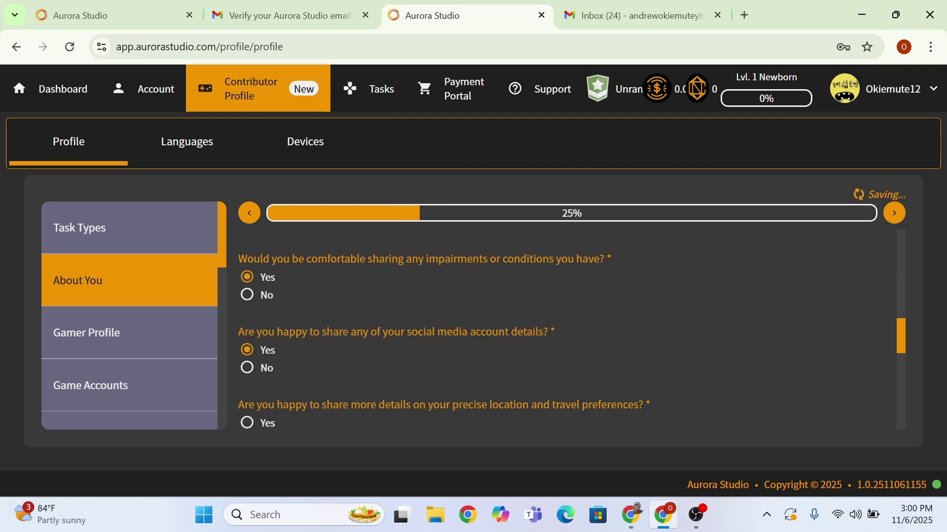
scroll(493, 330, "down", 1)
left_click(247, 357)
scroll(493, 330, "down", 2)
left_click(247, 348)
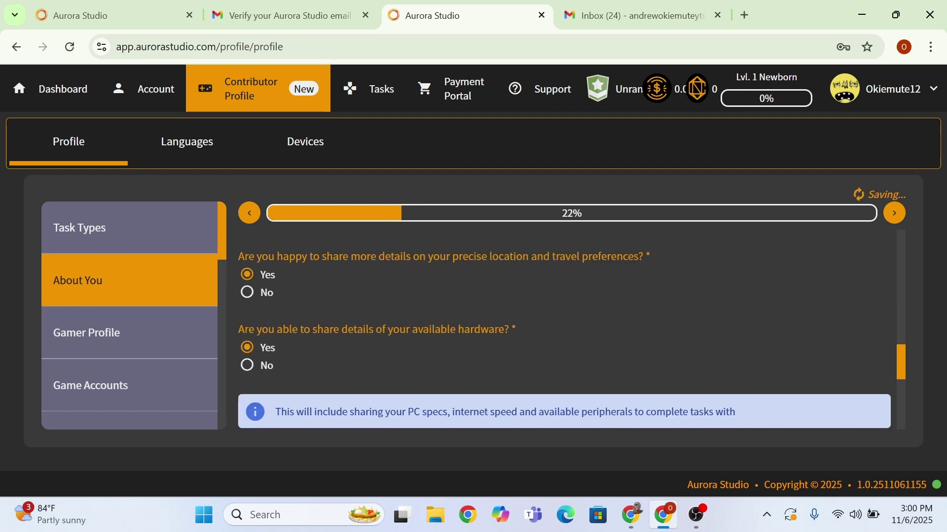
scroll(493, 330, "down", 2)
left_click(247, 354)
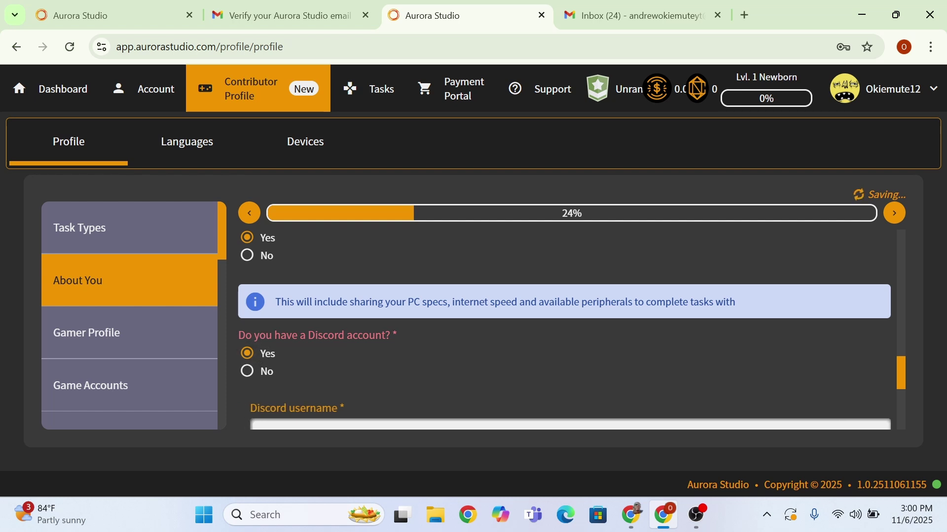
scroll(493, 331, "down", 1)
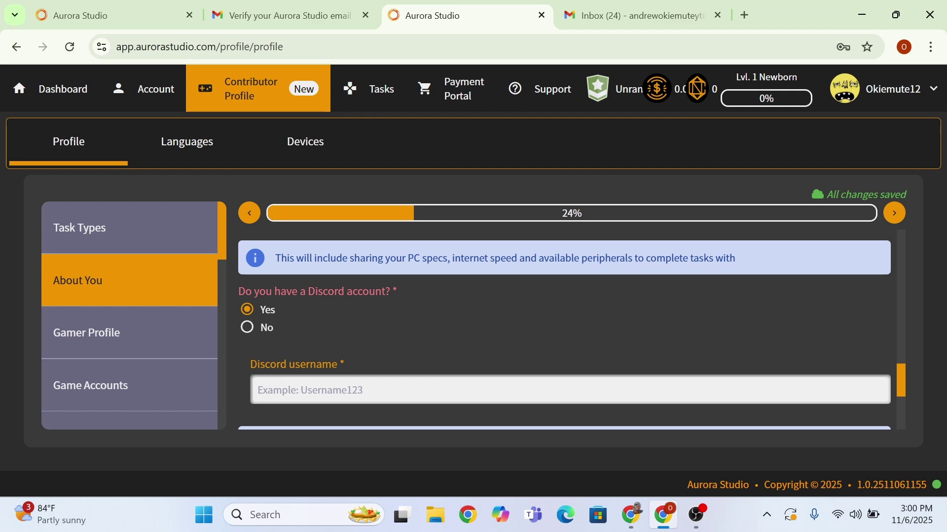
left_click(570, 390)
- In the Gamer Profile, tick PC/Mac and Mobile as gaming platforms
left_click(86, 332)
left_click(247, 300)
left_click(247, 319)
scroll(572, 330, "down", 3)
- Mark gamer types Casual, Retro, Social and Competitive, prefer Multiplayer, and agree to share name with developers
left_click(247, 260)
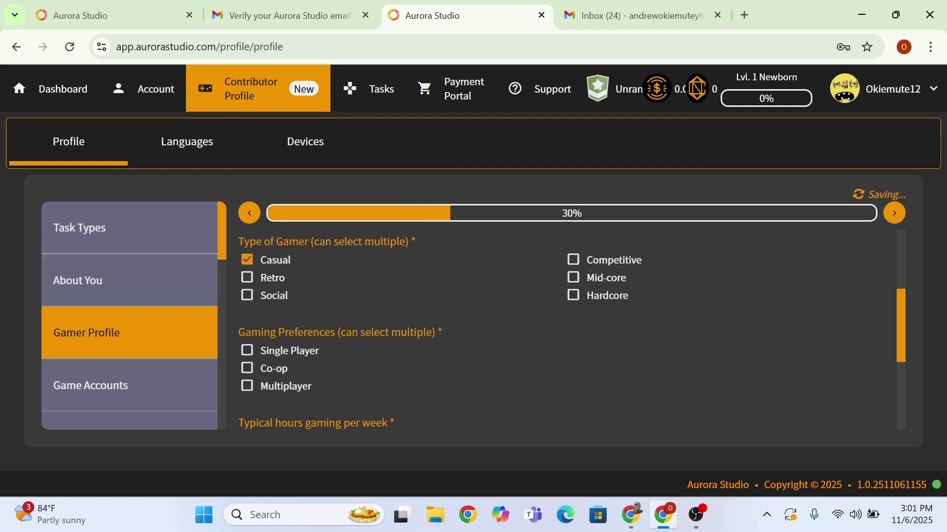
left_click(247, 278)
left_click(247, 296)
left_click(573, 260)
left_click(247, 386)
scroll(572, 331, "down", 2)
scroll(572, 330, "down", 2)
left_click(246, 330)
- Answer the Game Accounts questions and confirm owning a game controller under Gaming Accessories
scroll(571, 331, "down", 1)
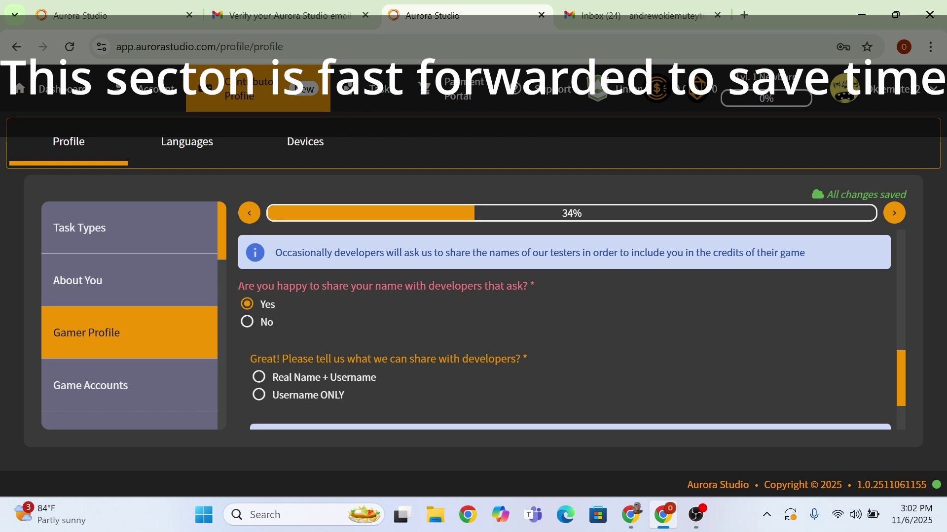
left_click(259, 395)
left_click(90, 386)
scroll(571, 330, "down", 5)
left_click(247, 357)
scroll(572, 331, "down", 5)
left_click(247, 302)
left_click(101, 325)
left_click(247, 296)
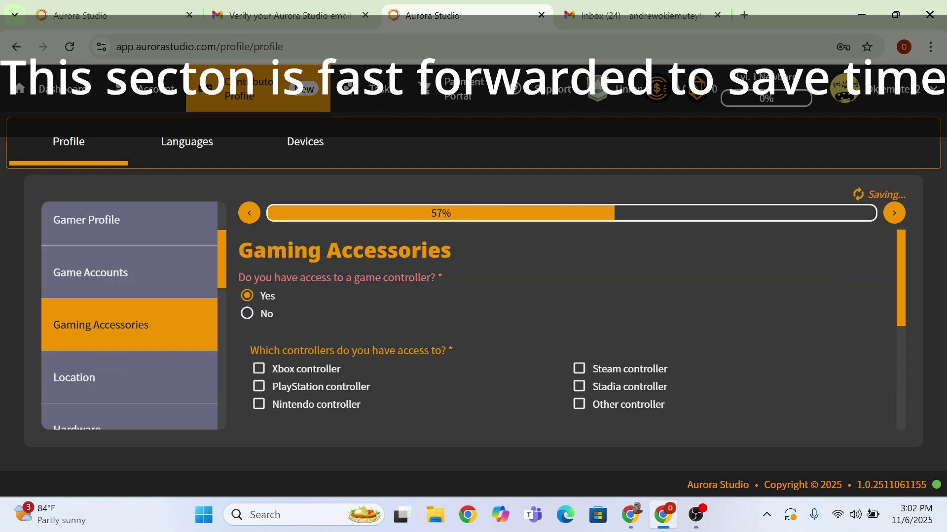
left_click(247, 335)
- Set country of birth and residence to Nigeria, state Lagos, and remote work city Lagos
left_click(247, 410)
left_click(74, 377)
left_click(560, 262)
left_click(560, 332)
left_click(560, 355)
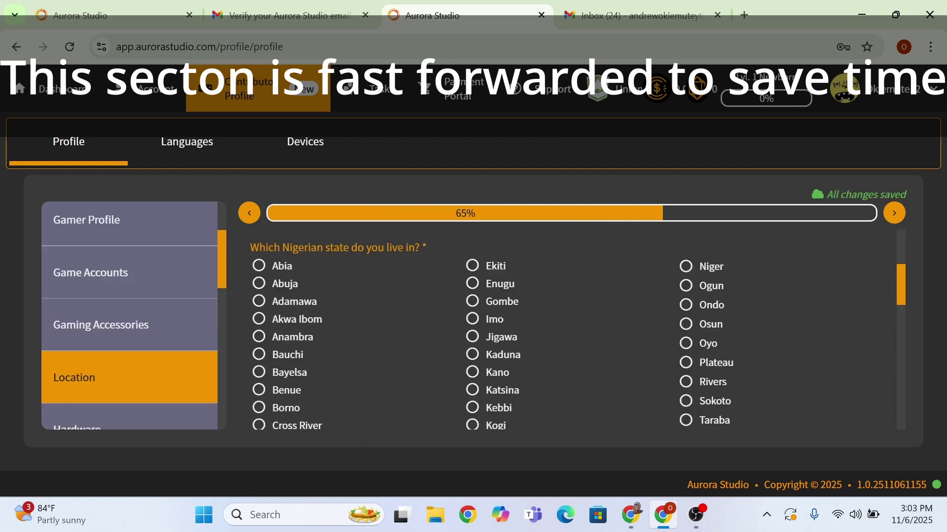
scroll(572, 330, "down", 3)
left_click(480, 237)
left_click(564, 317)
type("Lagos")
- Agree to travel to Abuja for testing, pick 5G+ network speed, and share precise location
scroll(572, 330, "down", 2)
left_click(247, 380)
scroll(572, 330, "down", 2)
scroll(571, 330, "down", 1)
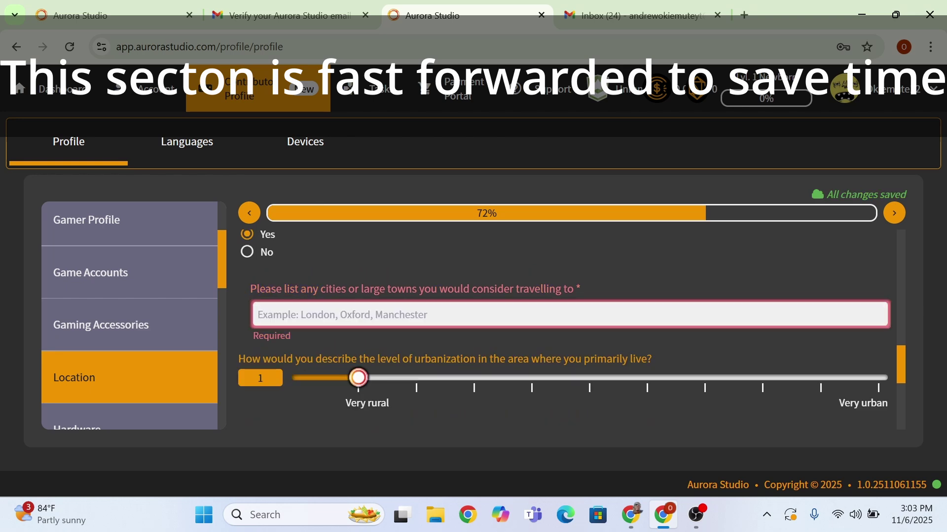
left_click(570, 315)
type("Abuja")
scroll(571, 330, "down", 2)
scroll(572, 331, "down", 3)
left_click(247, 288)
left_click(247, 342)
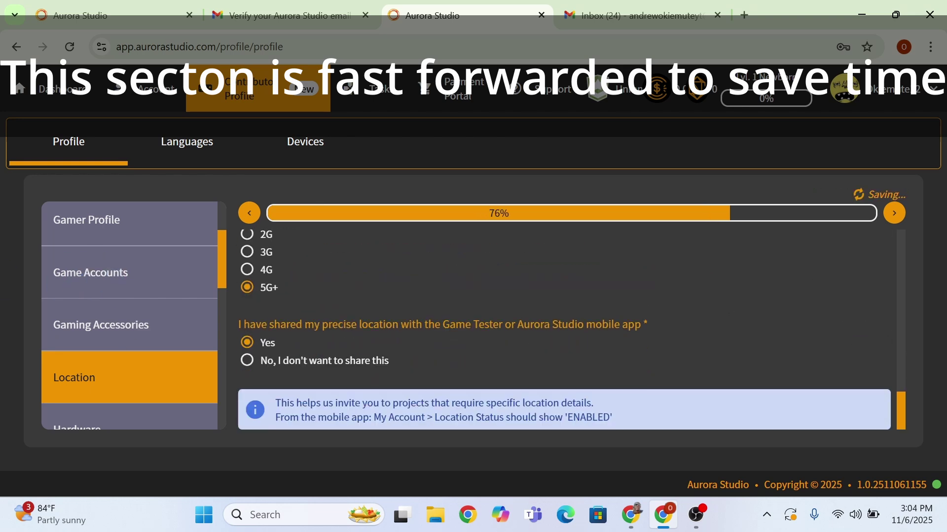
- In Hardware, choose a Windows PC, its RAM amount, microphone type, and answer the webcam question
left_click(77, 425)
left_click(247, 311)
scroll(572, 330, "down", 3)
left_click(259, 306)
scroll(572, 330, "up", 3)
left_click(247, 246)
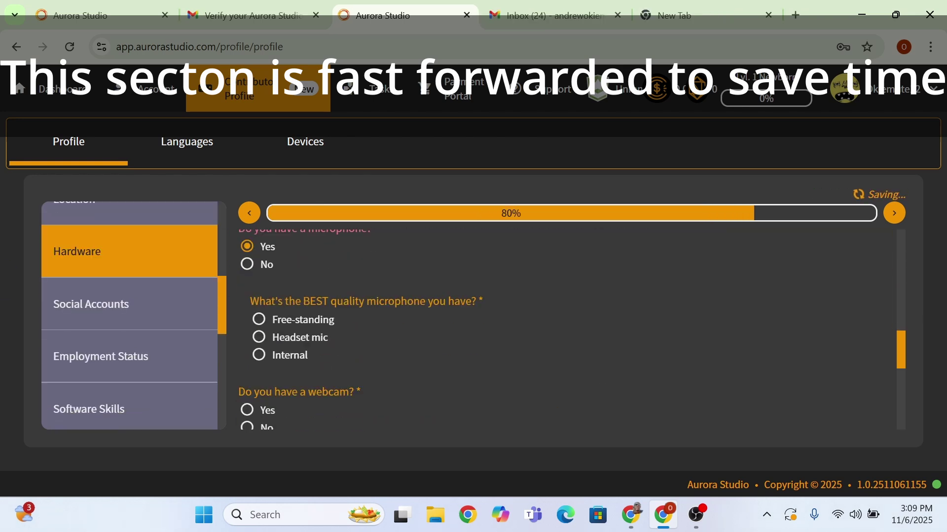
left_click(258, 320)
left_click(247, 409)
scroll(572, 330, "down", 5)
scroll(572, 330, "down", 3)
- Set the employment status to Freelancer/Contractor
left_click(91, 304)
scroll(572, 331, "down", 3)
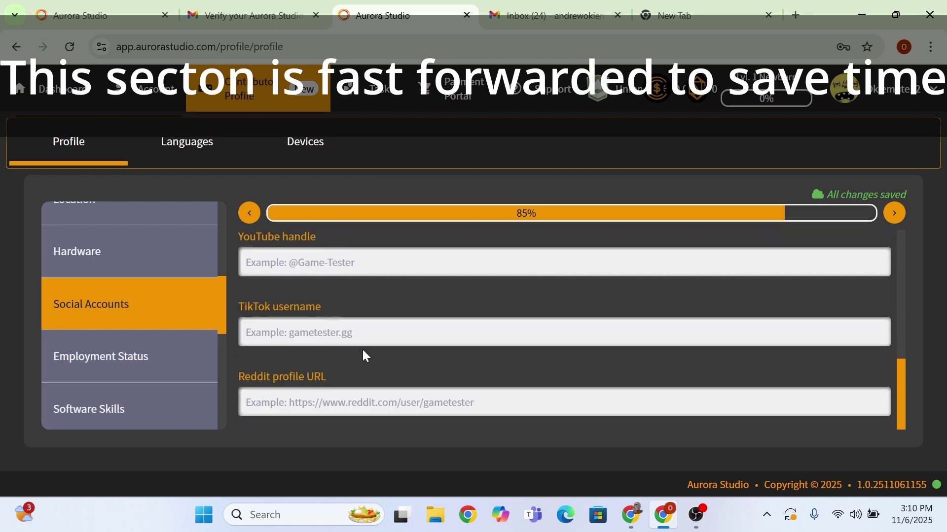
scroll(572, 330, "up", 3)
left_click(101, 357)
scroll(572, 330, "down", 3)
left_click(247, 374)
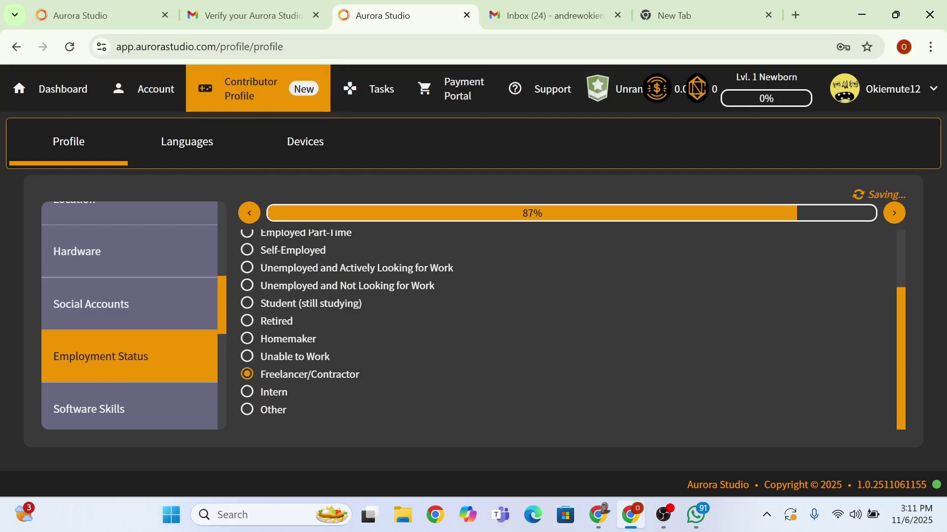
- Tick Microsoft Office, Project Management and Content Management Systems skills at Intermediate level
left_click(89, 409)
left_click(247, 277)
scroll(571, 331, "down", 6)
left_click(247, 302)
left_click(247, 360)
scroll(572, 330, "down", 4)
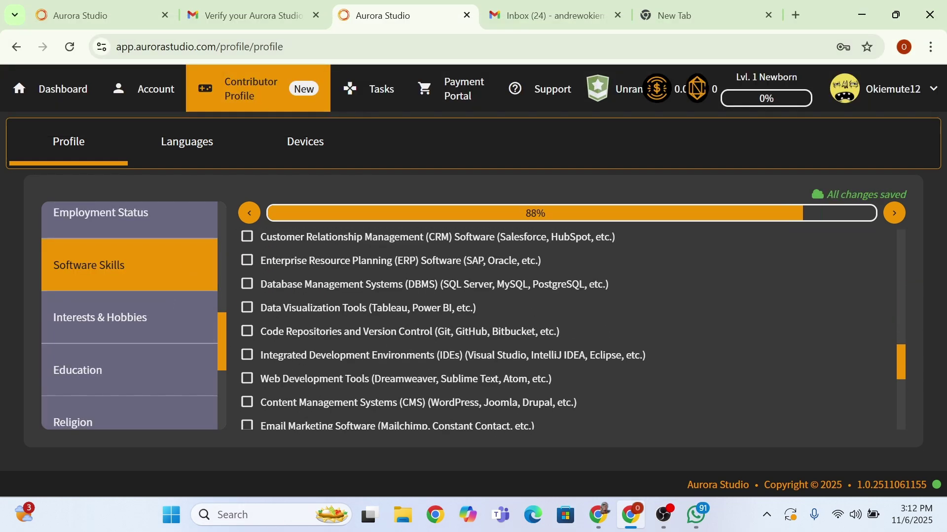
scroll(571, 331, "down", 3)
left_click(247, 329)
scroll(572, 330, "down", 5)
- Tick Watching Movies and Watching Sports as hobbies and Education as field of study
left_click(148, 318)
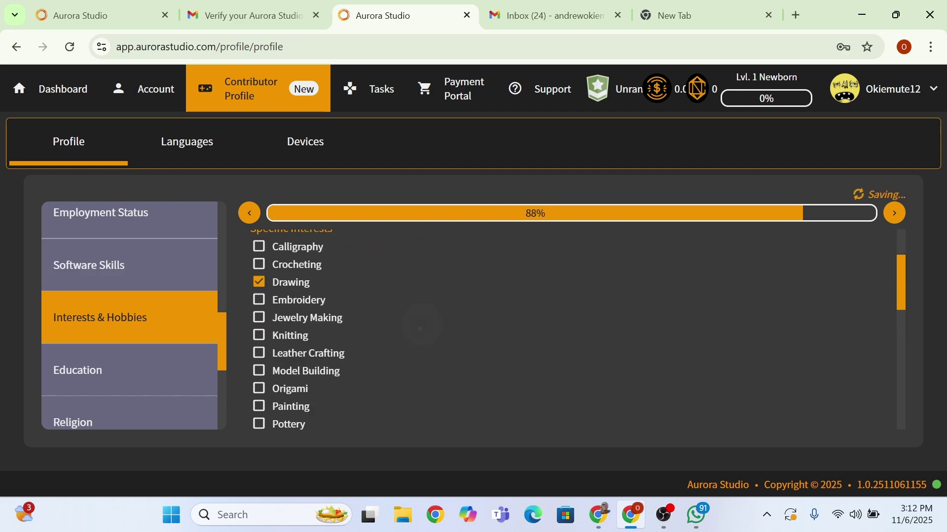
scroll(572, 330, "down", 10)
scroll(572, 330, "up", 5)
left_click(247, 315)
left_click(247, 332)
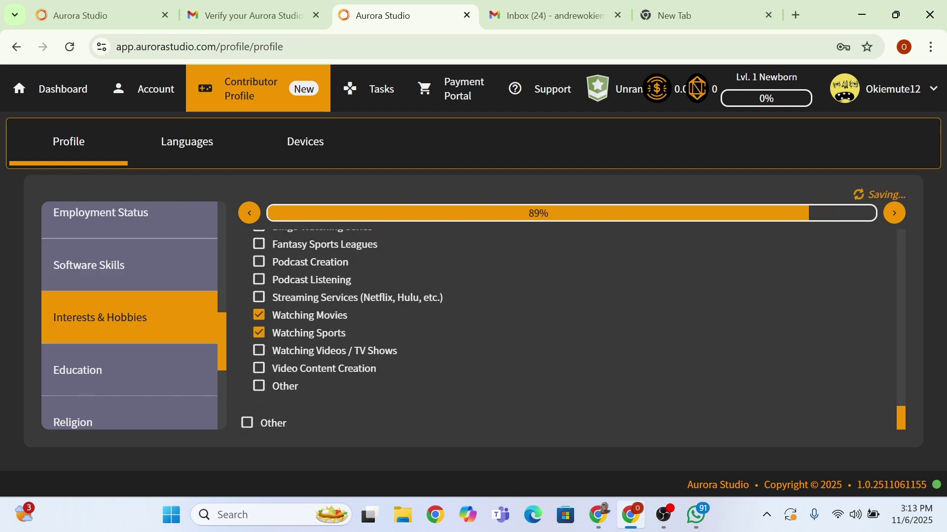
left_click(77, 370)
scroll(572, 331, "down", 5)
left_click(247, 239)
- Answer yes on religion, pick an ethnicity, tick Heterosexual, and choose None of the above for accessibility
left_click(129, 422)
left_click(247, 295)
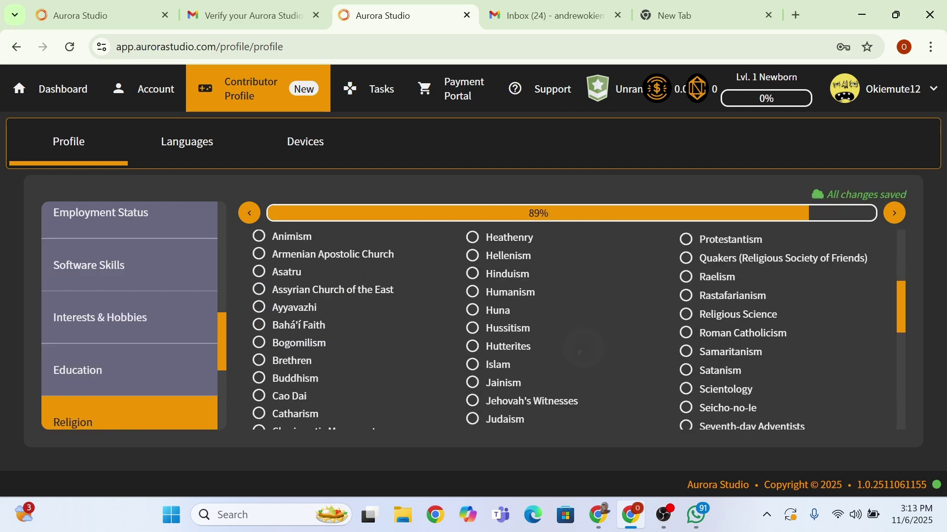
scroll(571, 330, "down", 3)
left_click(894, 213)
left_click(345, 302)
left_click(296, 328)
left_click(98, 381)
left_click(247, 296)
left_click(83, 351)
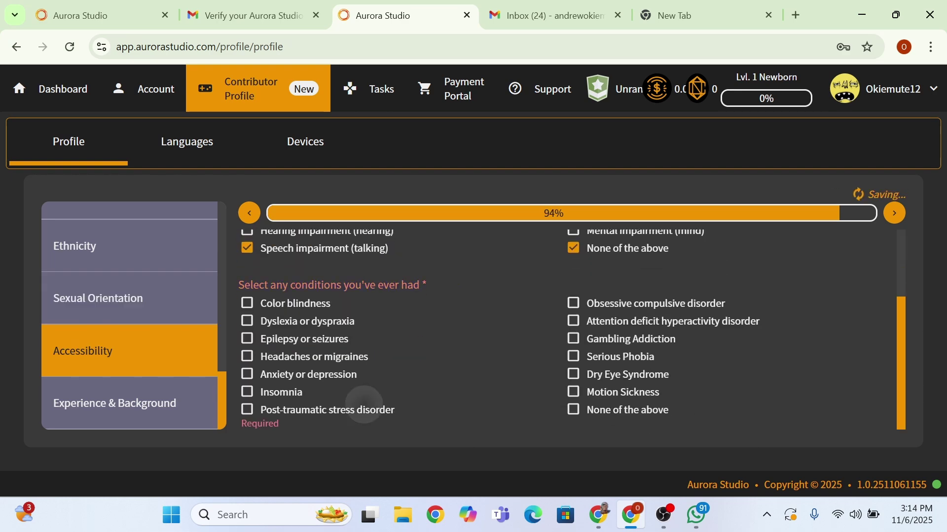
left_click(570, 410)
- Tick Visual Arts, Computer Software and another past-experience industry in Experience & Background
left_click(115, 403)
scroll(571, 330, "down", 5)
left_click(254, 247)
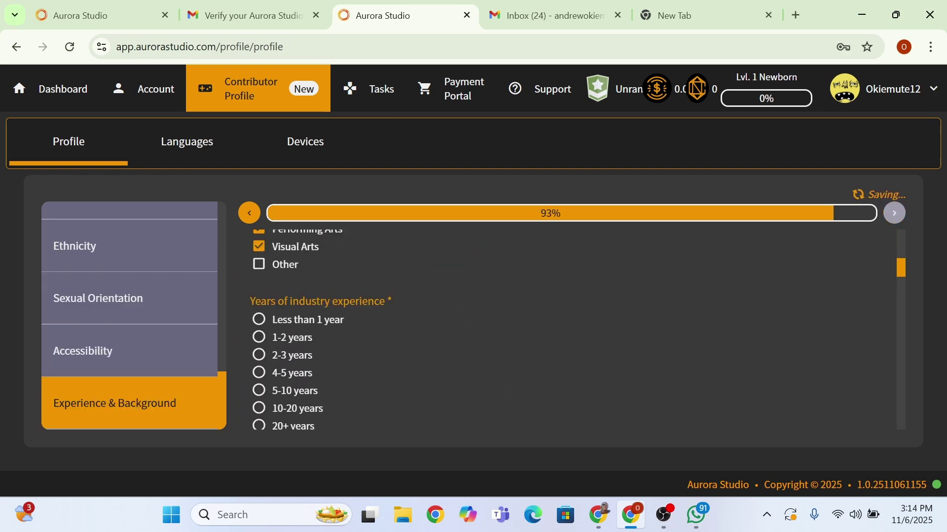
left_click(247, 238)
scroll(572, 330, "down", 5)
left_click(258, 295)
scroll(571, 330, "down", 5)
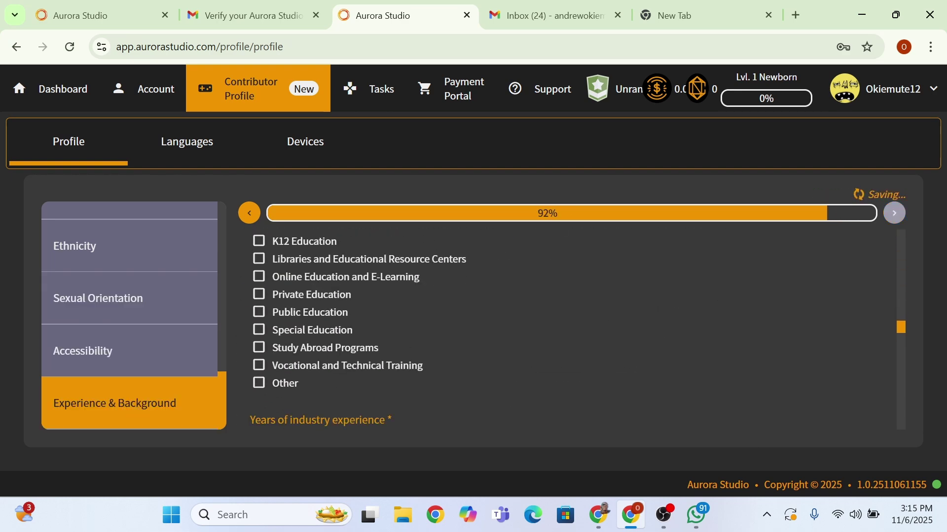
scroll(572, 330, "down", 5)
- Tick two language services options and a media option, then answer No to the experience and Player Support questions
left_click(247, 346)
scroll(572, 330, "down", 3)
left_click(258, 266)
left_click(247, 369)
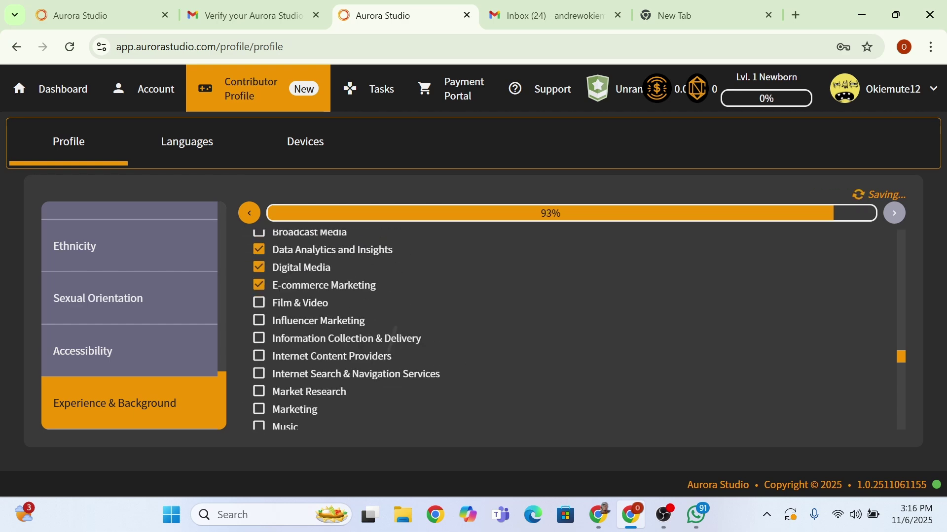
scroll(572, 330, "down", 5)
left_click(247, 318)
scroll(571, 331, "down", 3)
left_click(247, 301)
scroll(572, 331, "down", 10)
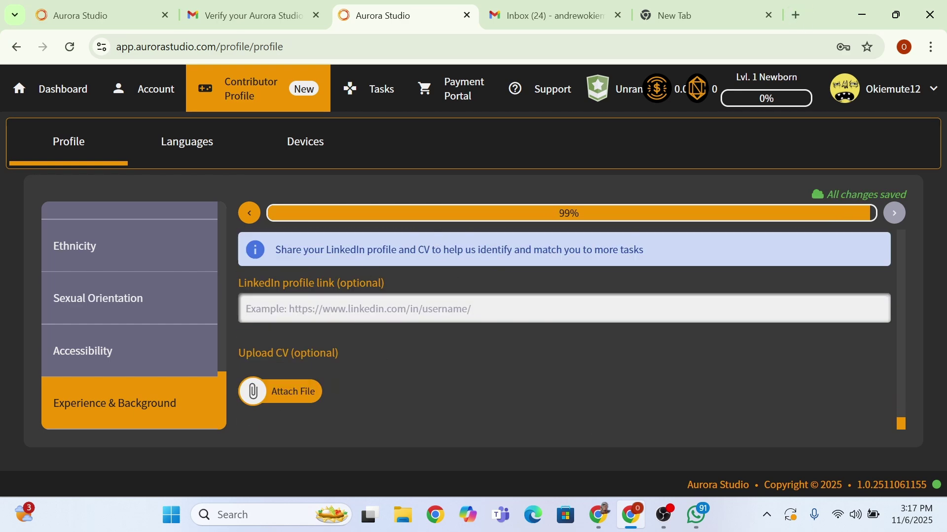
- Paste the LinkedIn profile link and queue the CV PDF from Documents as an attachment
left_click(271, 390)
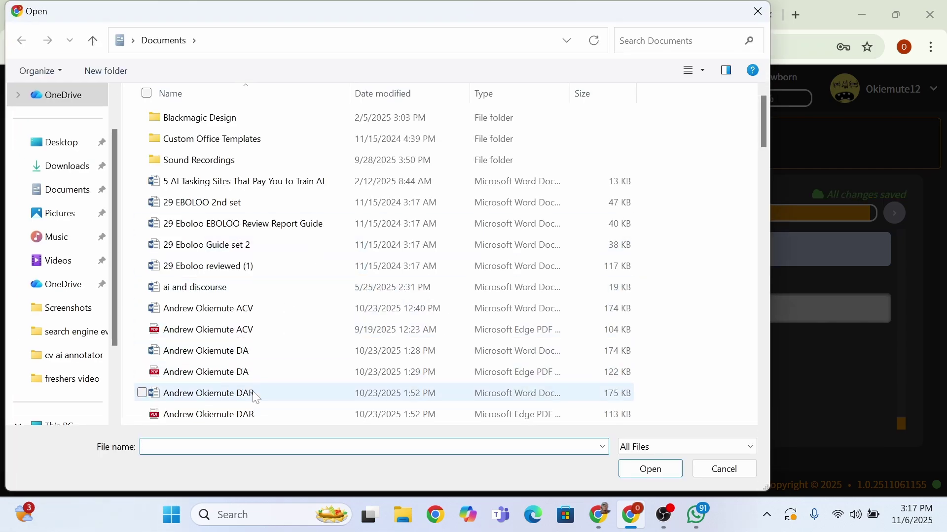
scroll(256, 407, "down", 3)
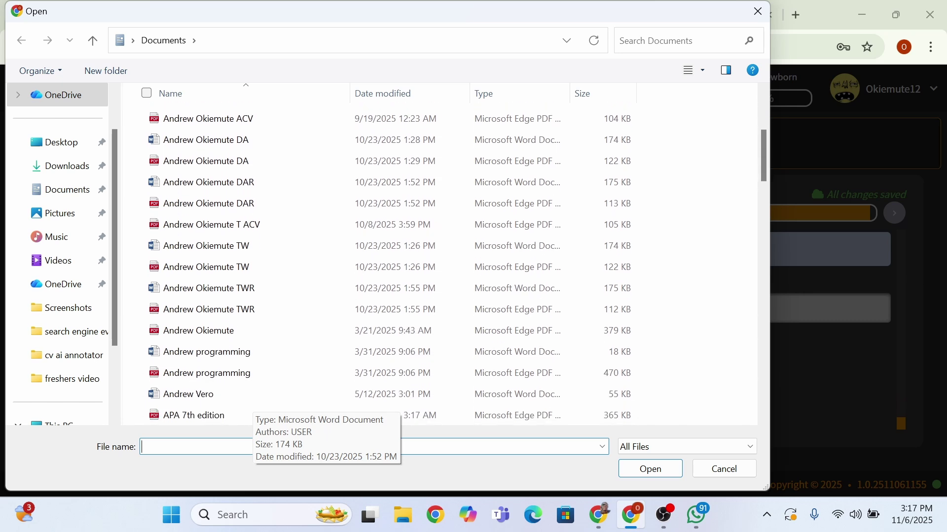
left_click(206, 266)
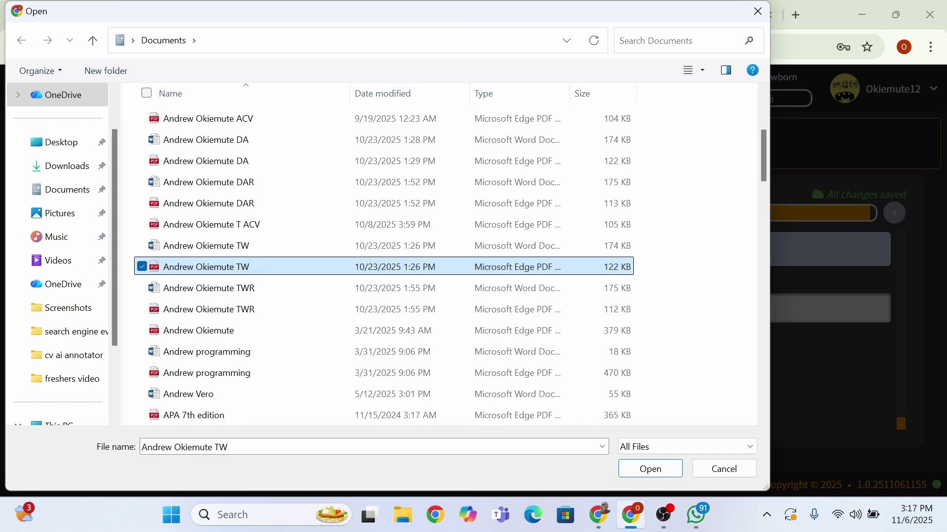
left_click(650, 469)
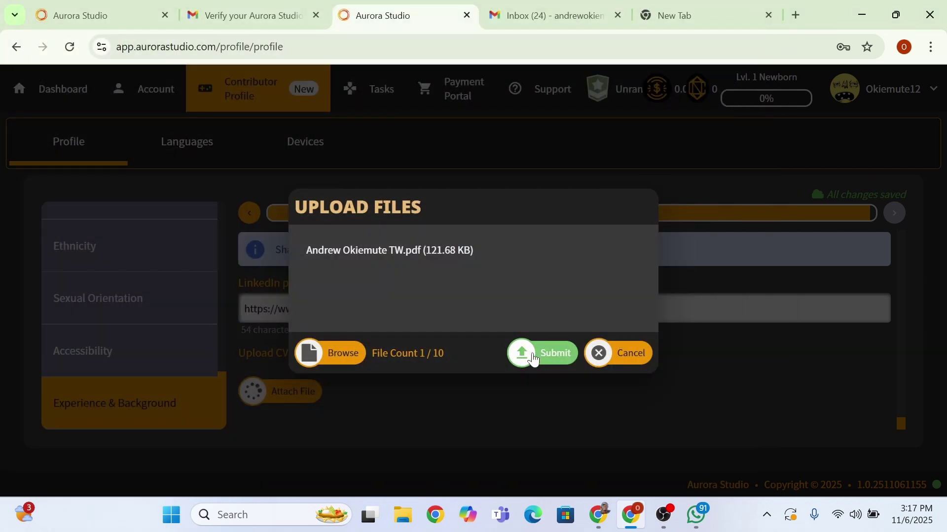
- Submit the queued CV PDF and, once uploaded, go to the Languages page
left_click(533, 356)
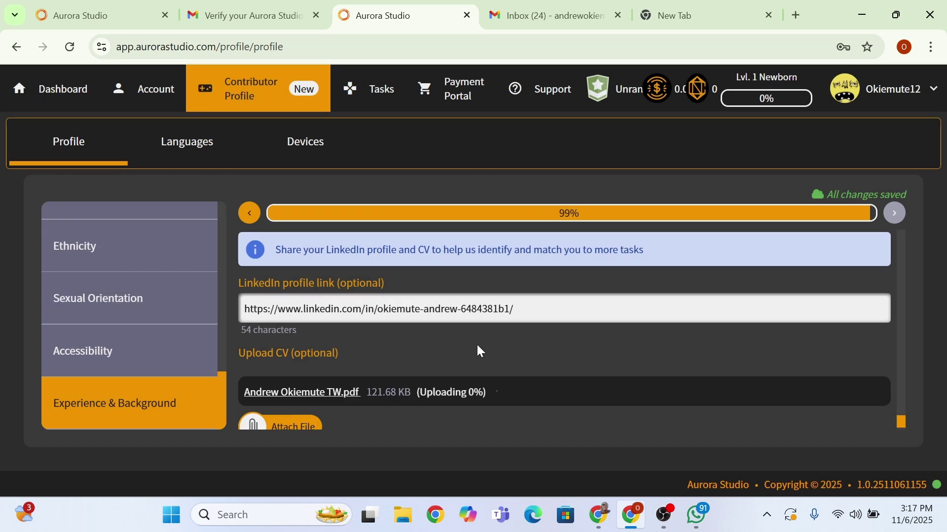
scroll(476, 343, "down", 1)
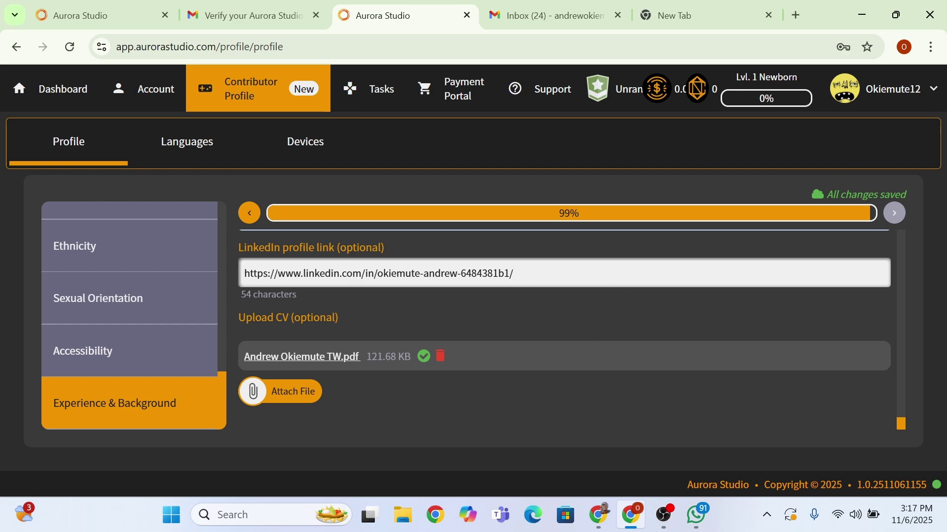
scroll(564, 330, "up", 6)
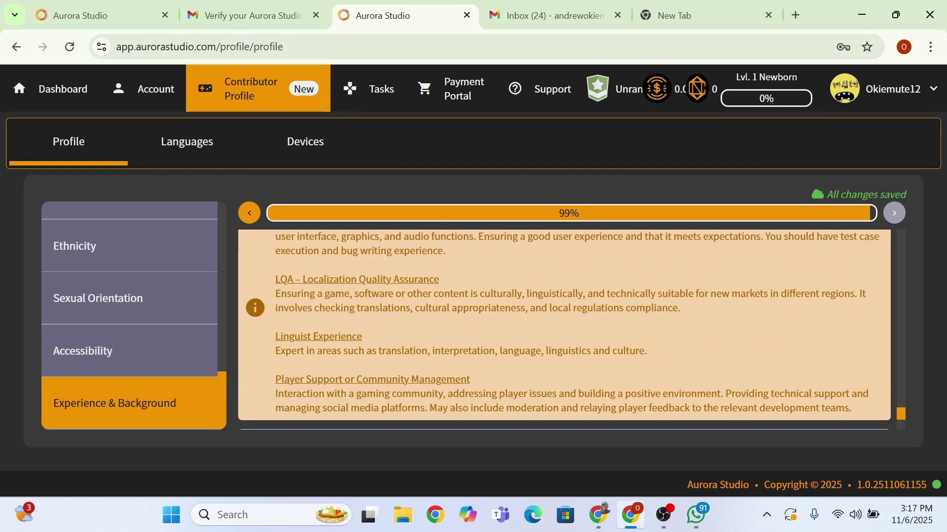
scroll(563, 330, "up", 2)
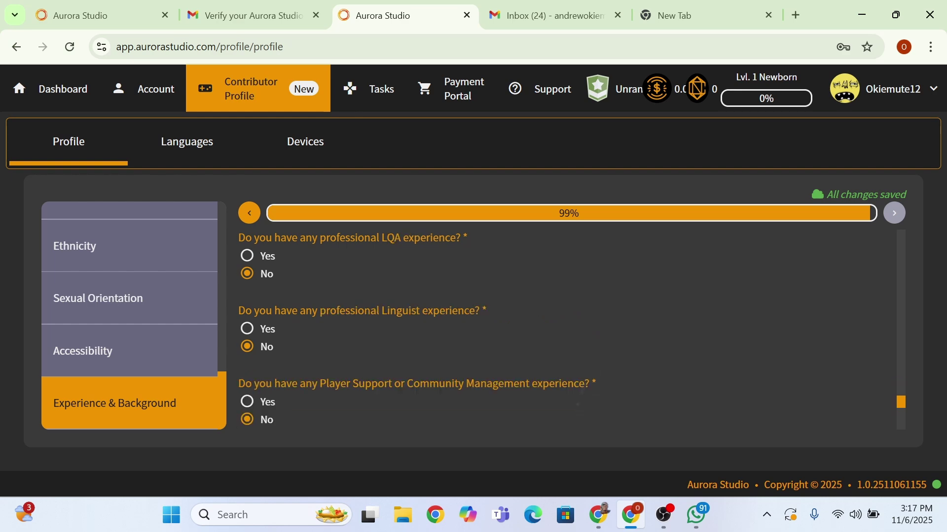
scroll(564, 330, "down", 5)
left_click(187, 141)
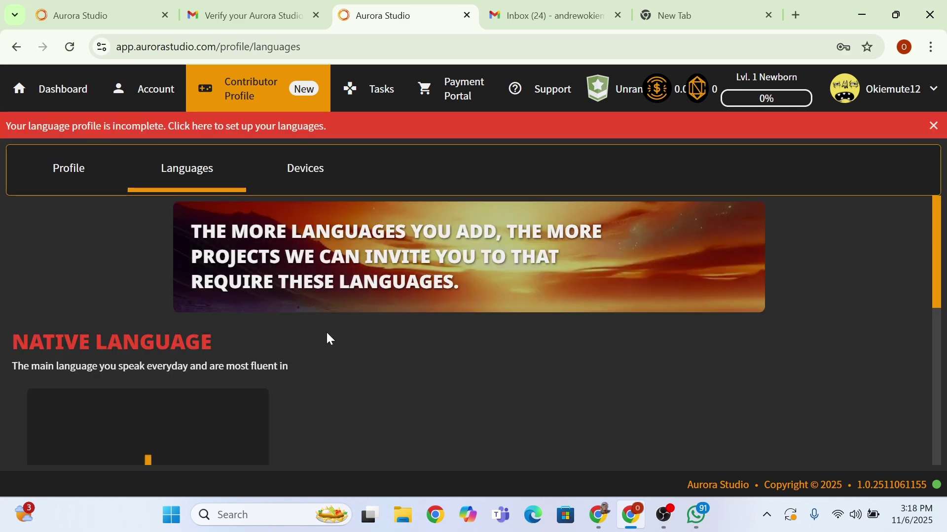
- Add English under Native Language and save it
scroll(327, 335, "down", 5)
scroll(148, 247, "up", 2)
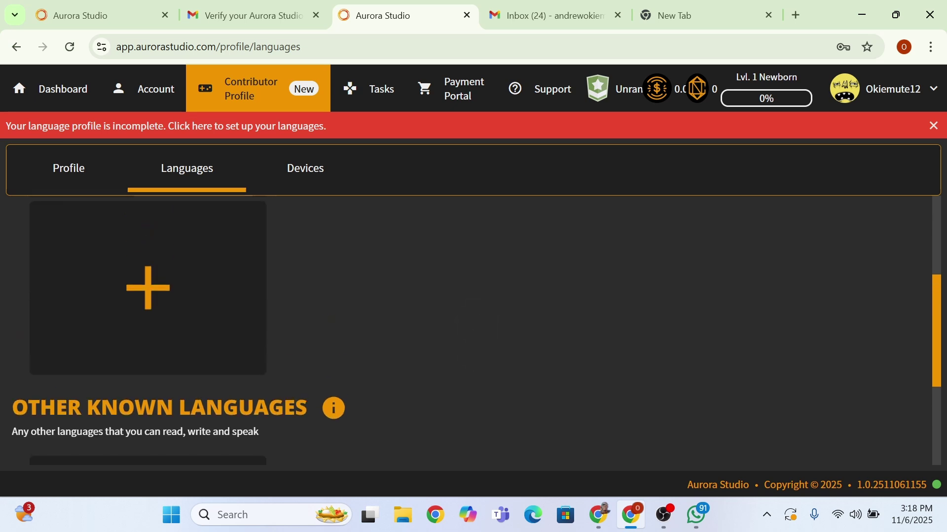
left_click(148, 288)
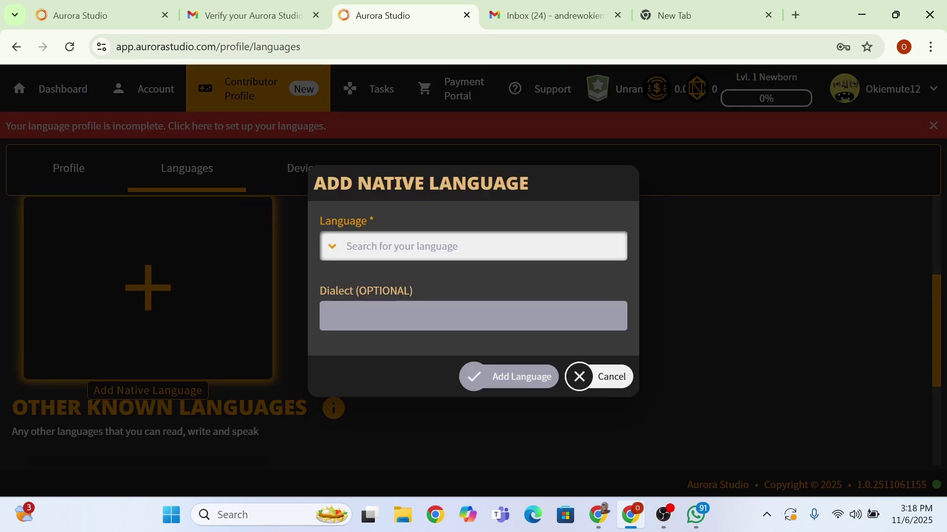
left_click(496, 245)
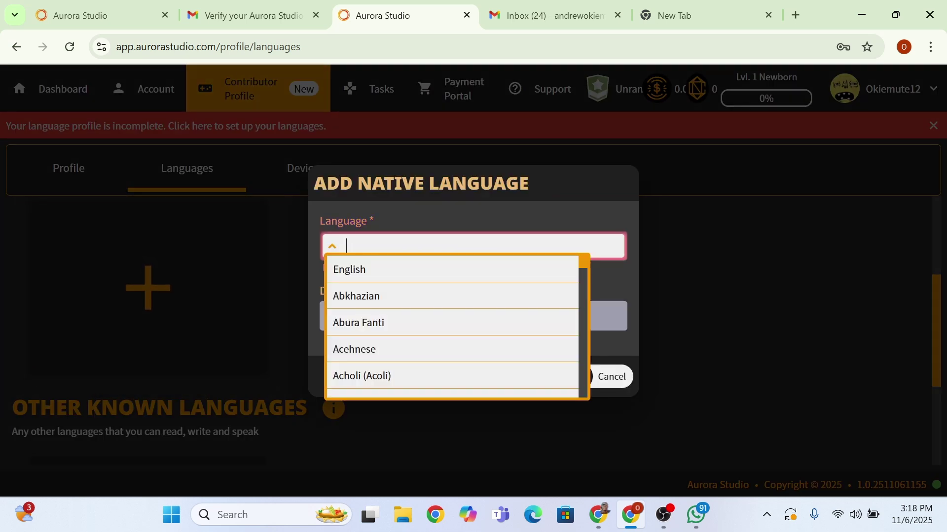
left_click(382, 269)
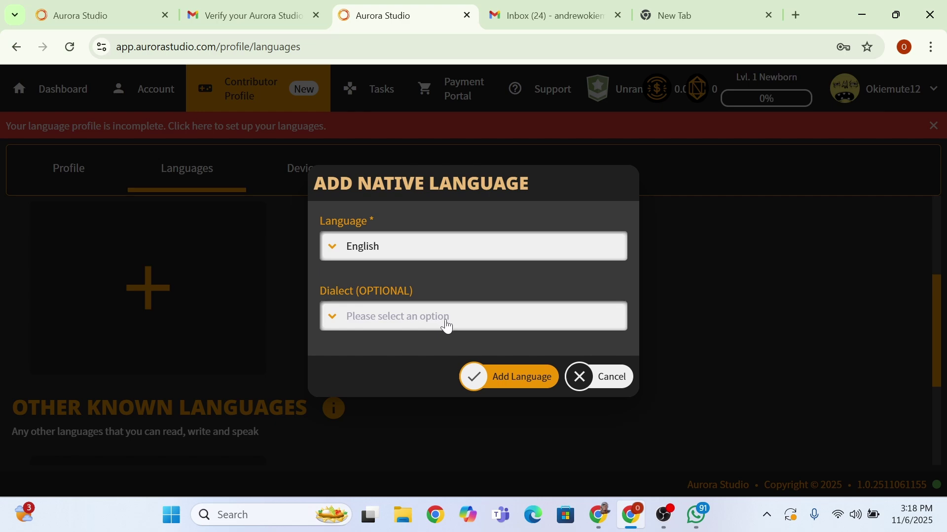
left_click(500, 388)
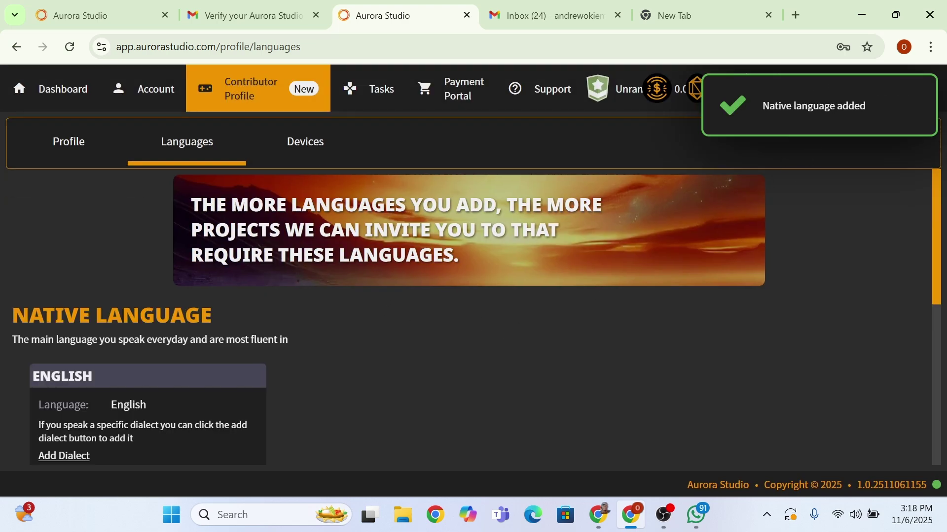
scroll(478, 345, "down", 4)
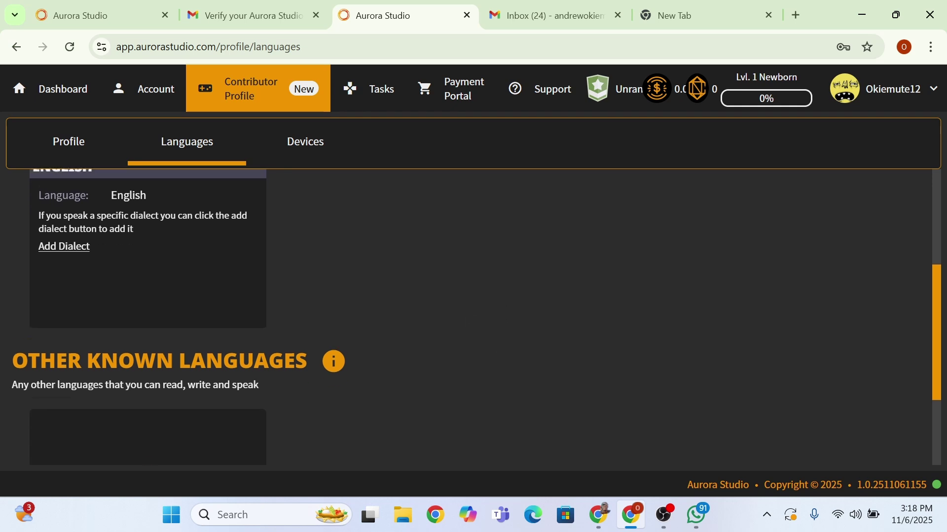
scroll(148, 375, "down", 2)
- Start a new Other Known Language and search for and select Nigerian Pidgin
left_click(148, 365)
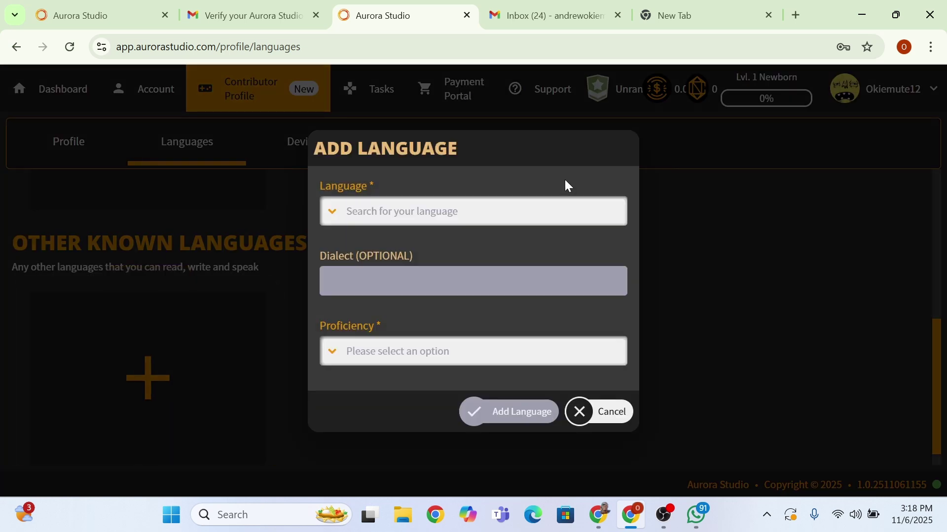
left_click(446, 222)
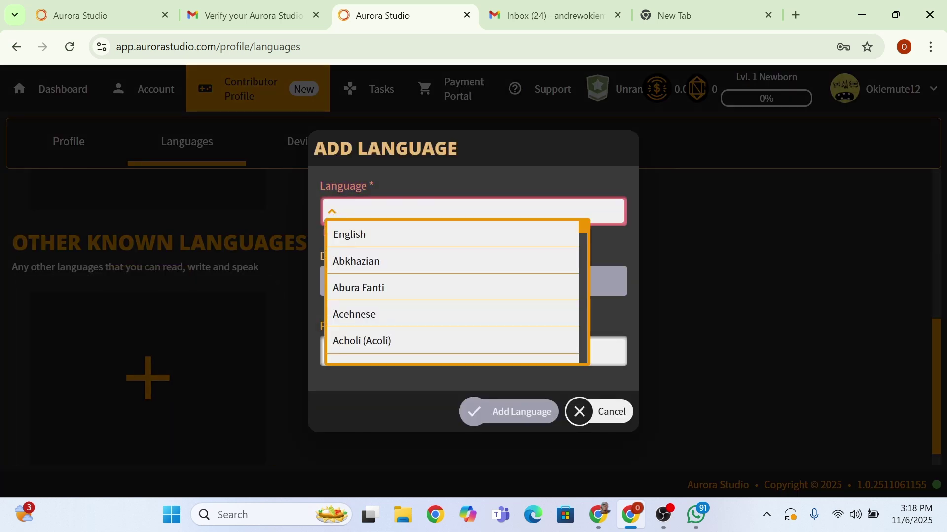
type("i")
key("BackSpace")
type("b")
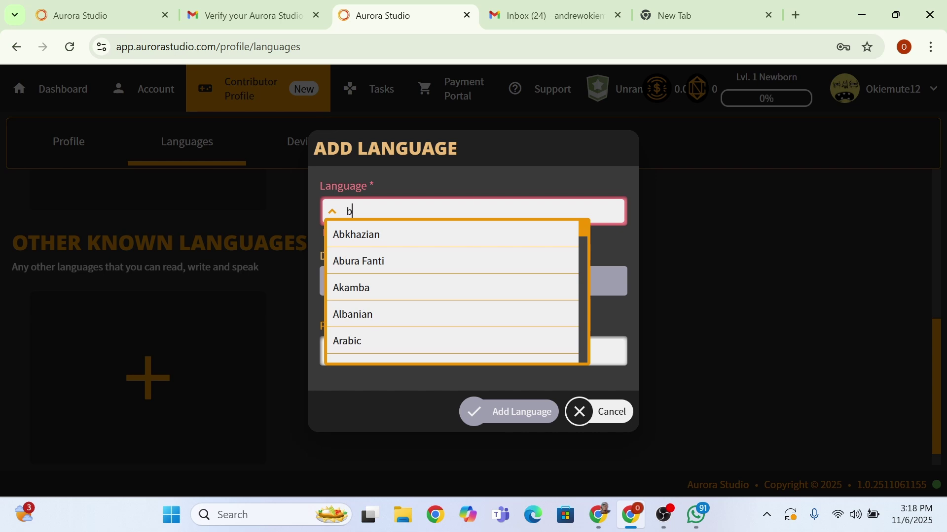
key("BackSpace")
type("nif")
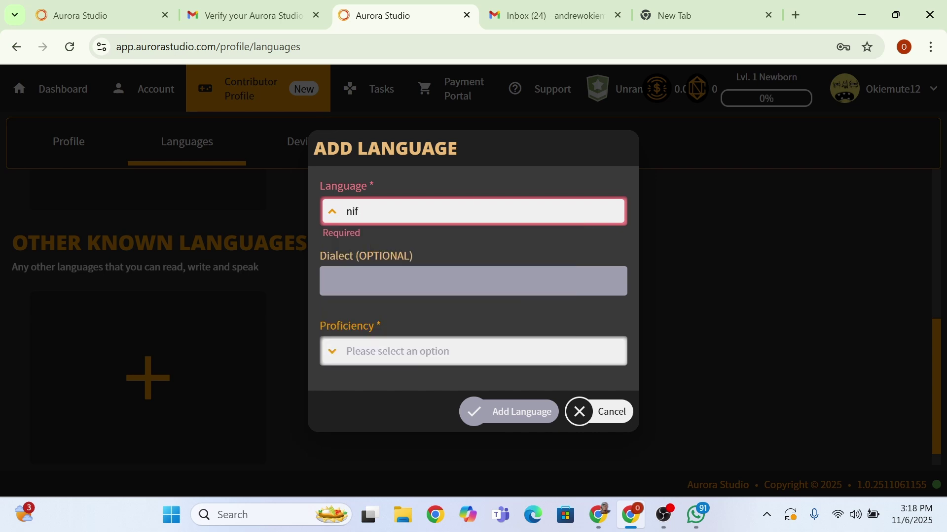
key("BackSpace")
type("g")
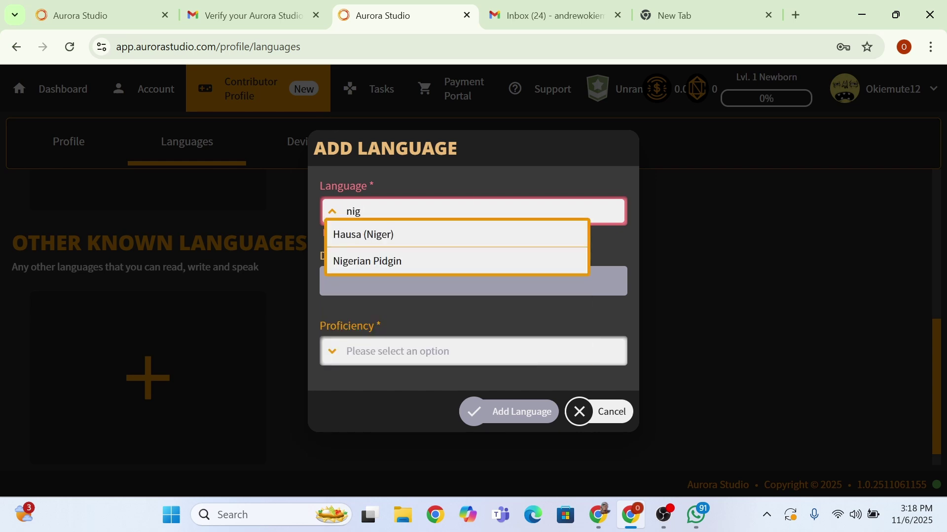
left_click(401, 261)
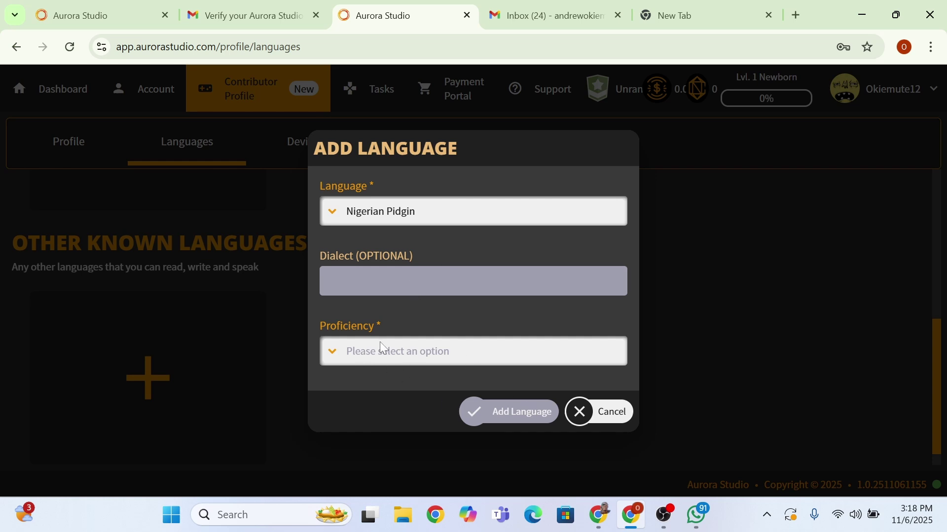
- Set its proficiency to Proficient, save the language, and return to the Profile tab
left_click(375, 358)
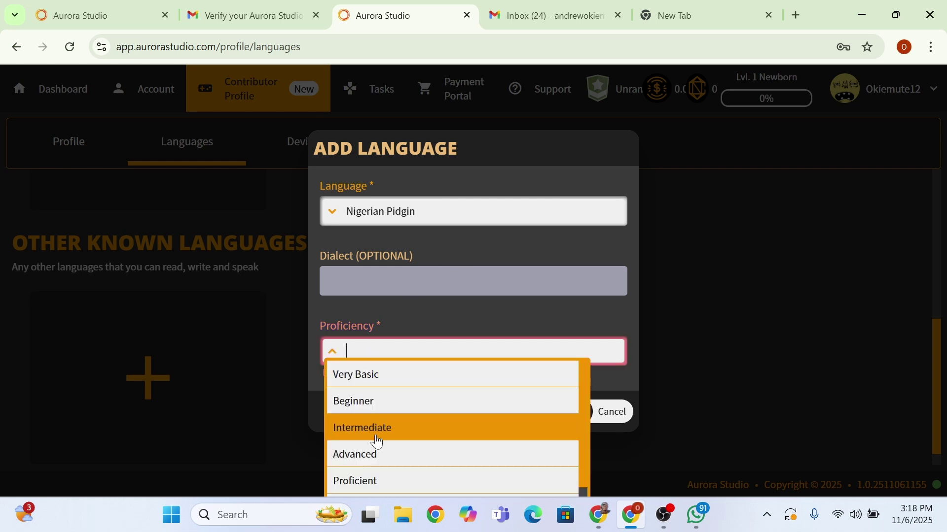
scroll(375, 467, "down", 1)
left_click(375, 465)
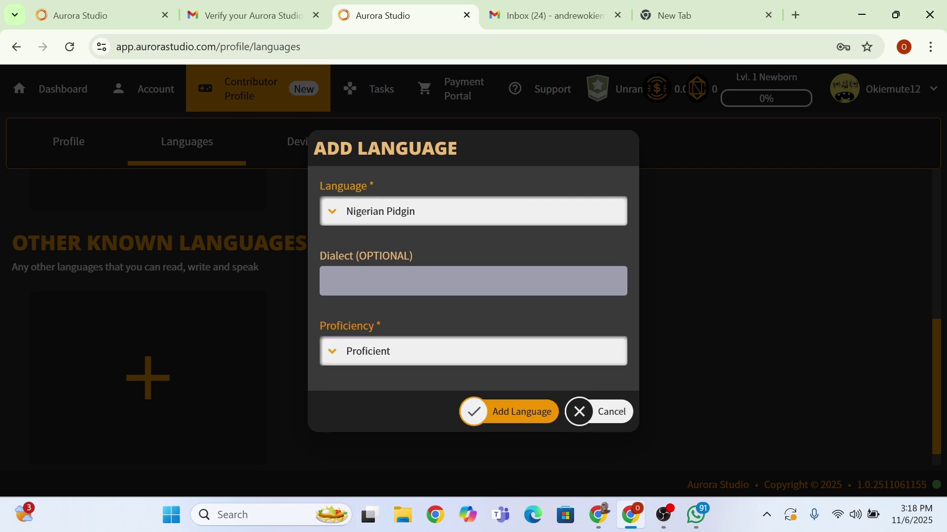
left_click(514, 414)
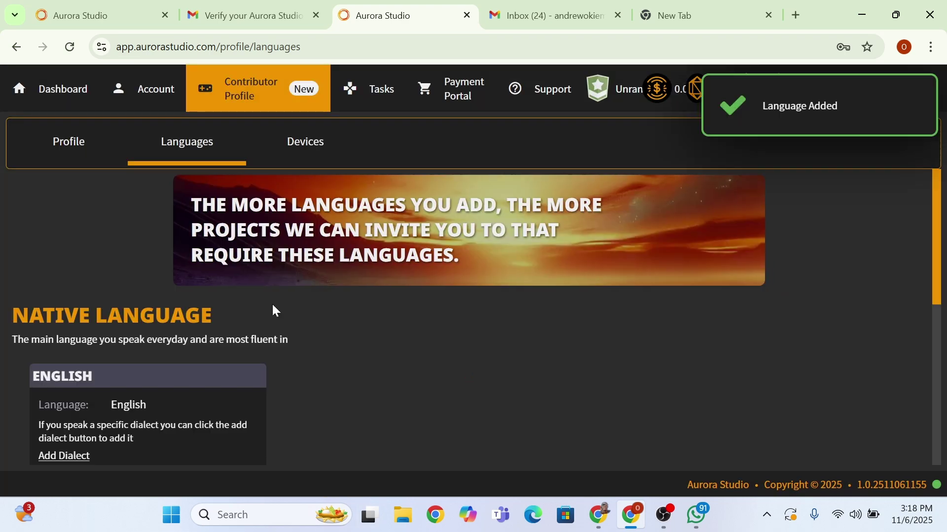
scroll(174, 245, "down", 5)
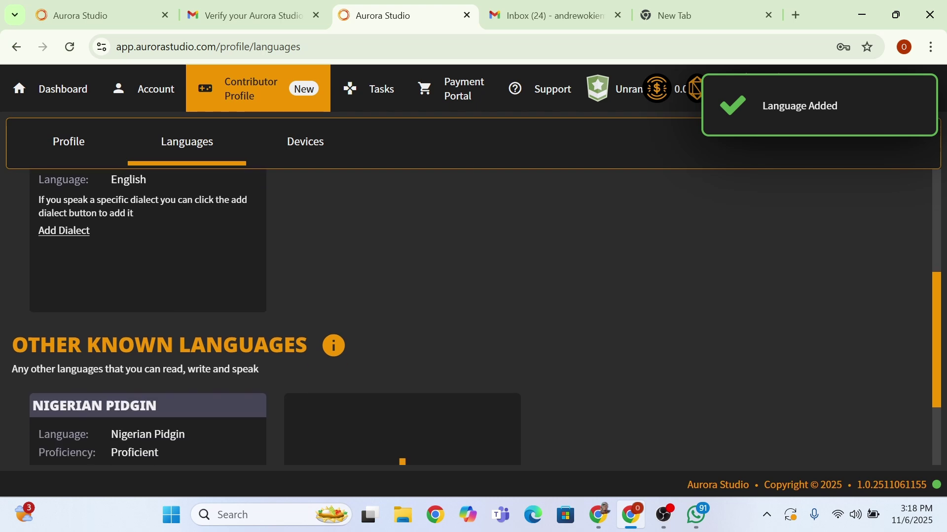
scroll(128, 227, "up", 5)
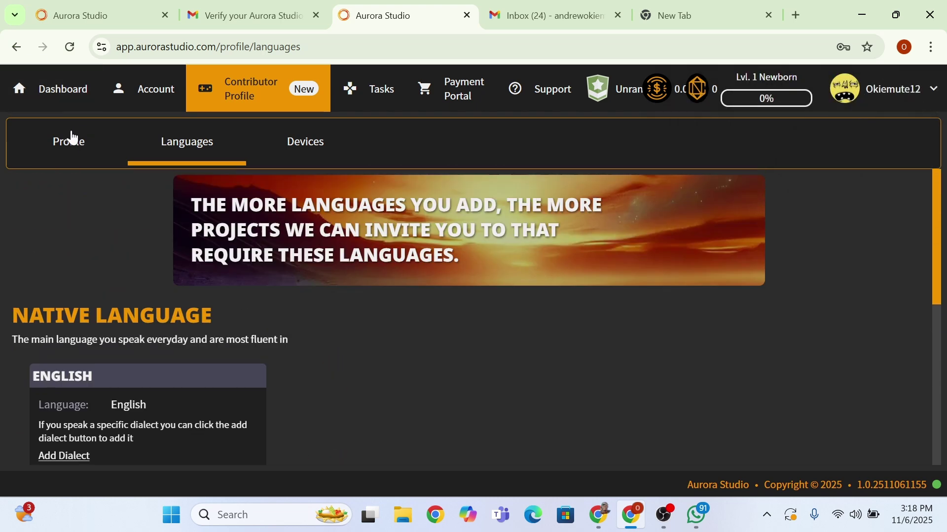
left_click(72, 140)
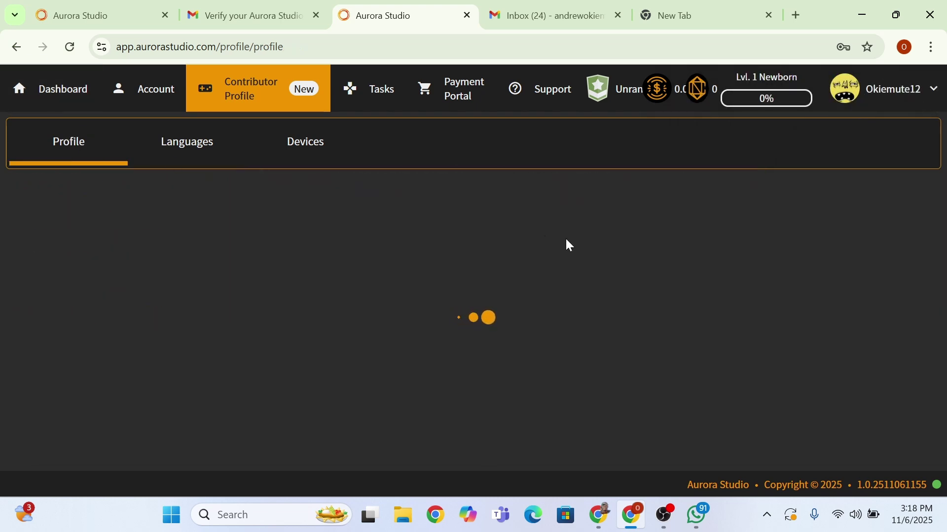